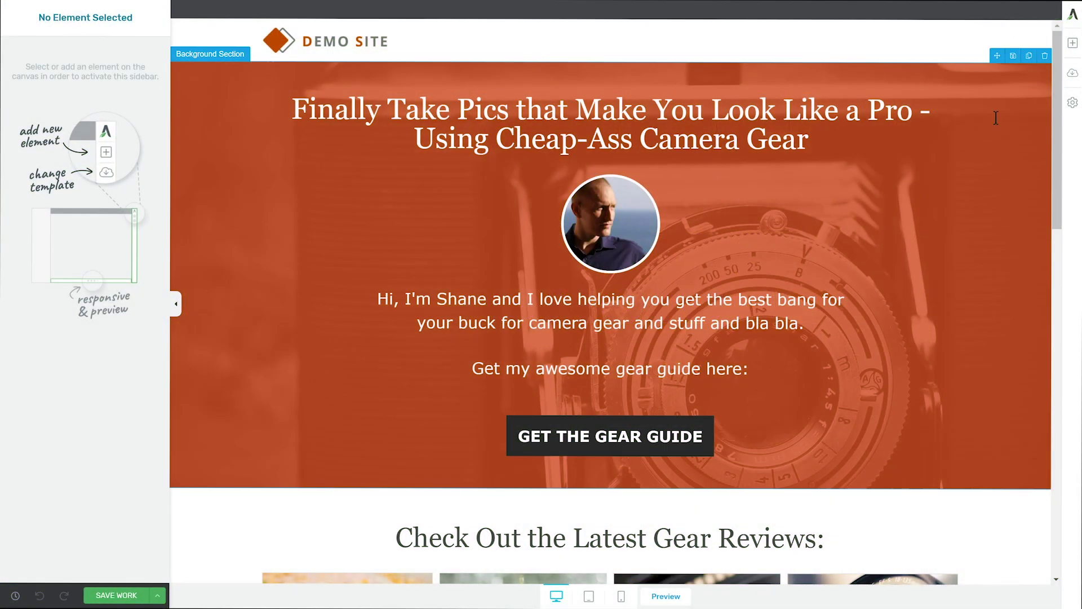
Search the elements for 'menu' and drop a Custom Menu beside the DEMO SITE logo
click(1074, 42)
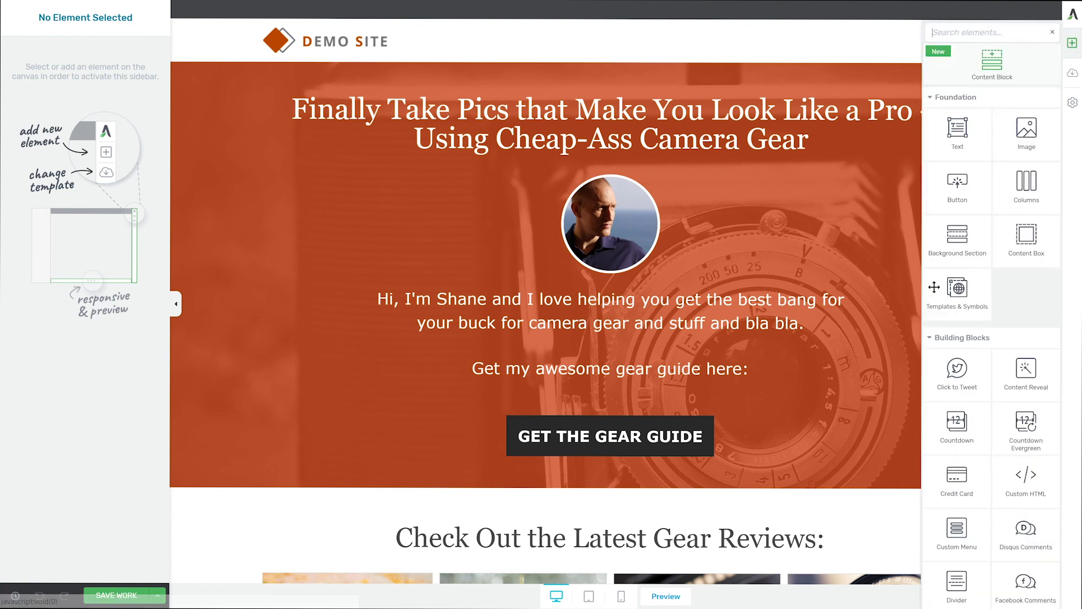
text(men)
text(u)
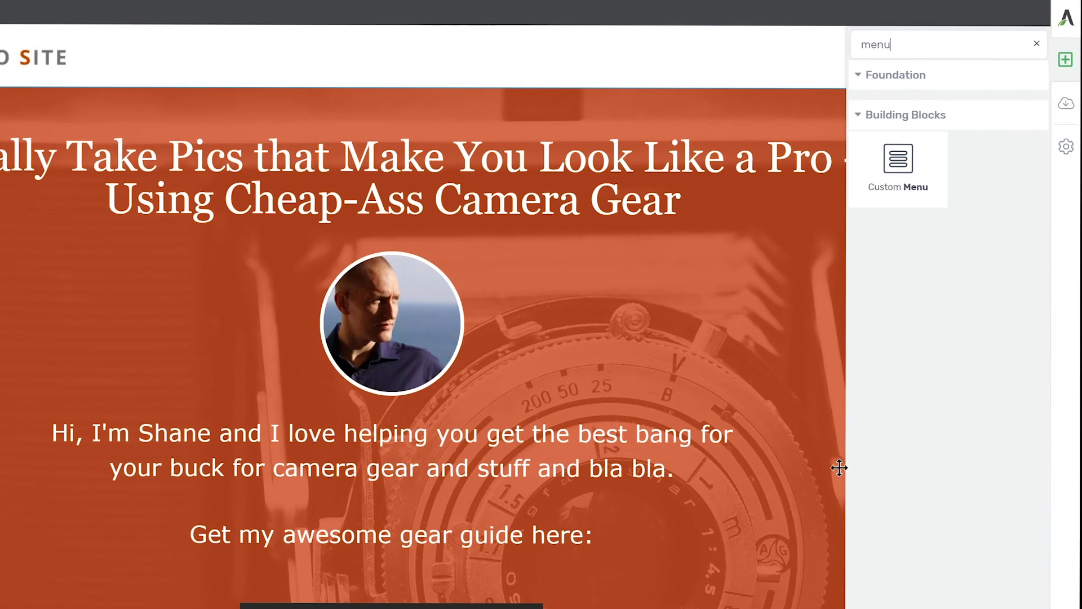
drag(898, 161, 0, 98)
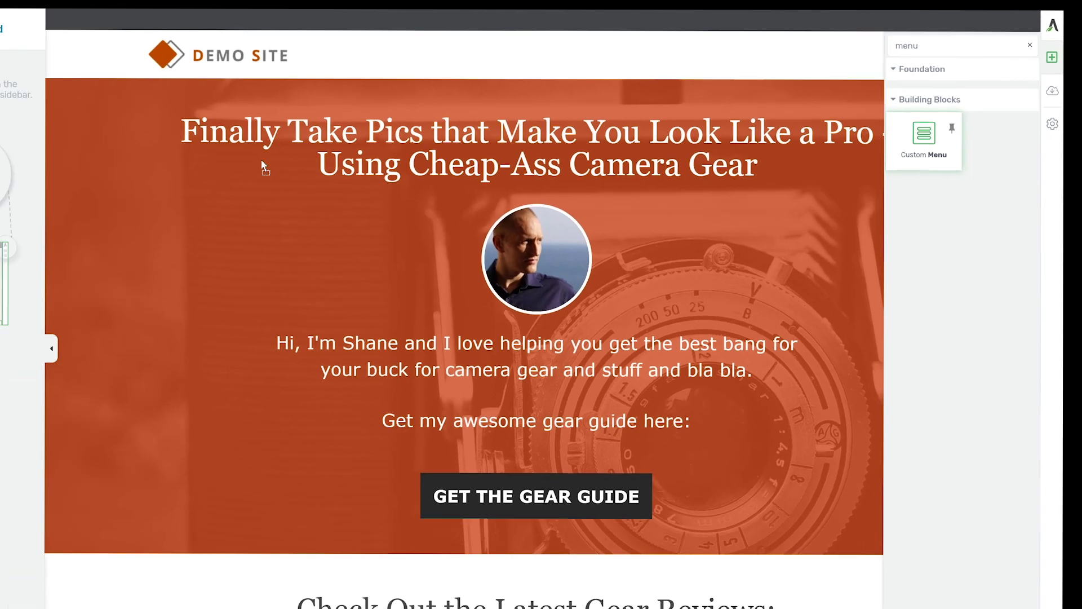
drag(271, 70, 375, 48)
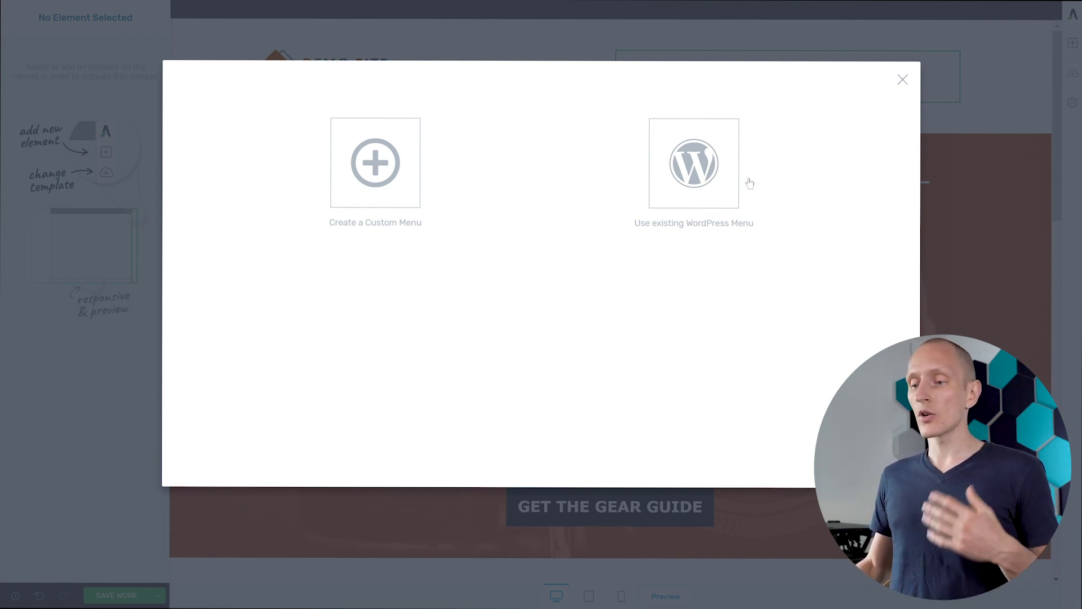
Use the existing WordPress Main Menu and bring up the menu template choices
click(717, 175)
click(522, 288)
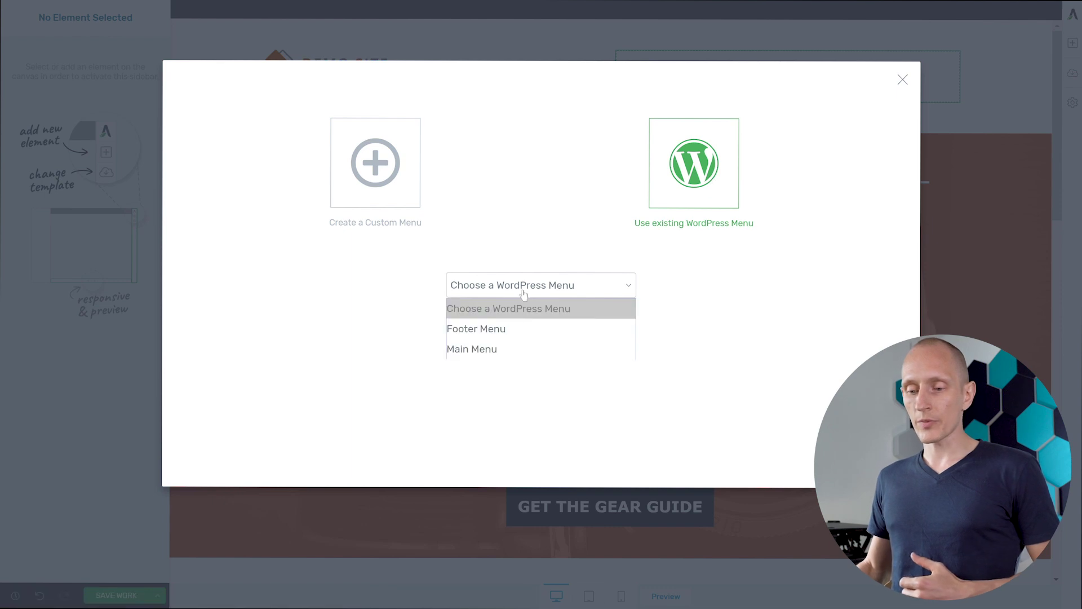
click(490, 354)
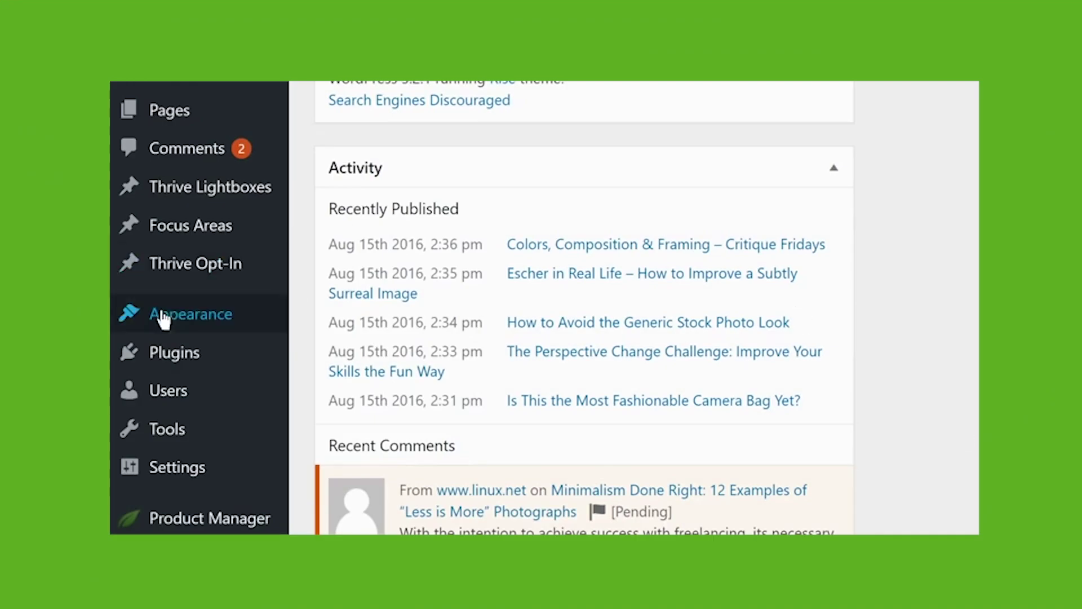
mouse_move(154, 320)
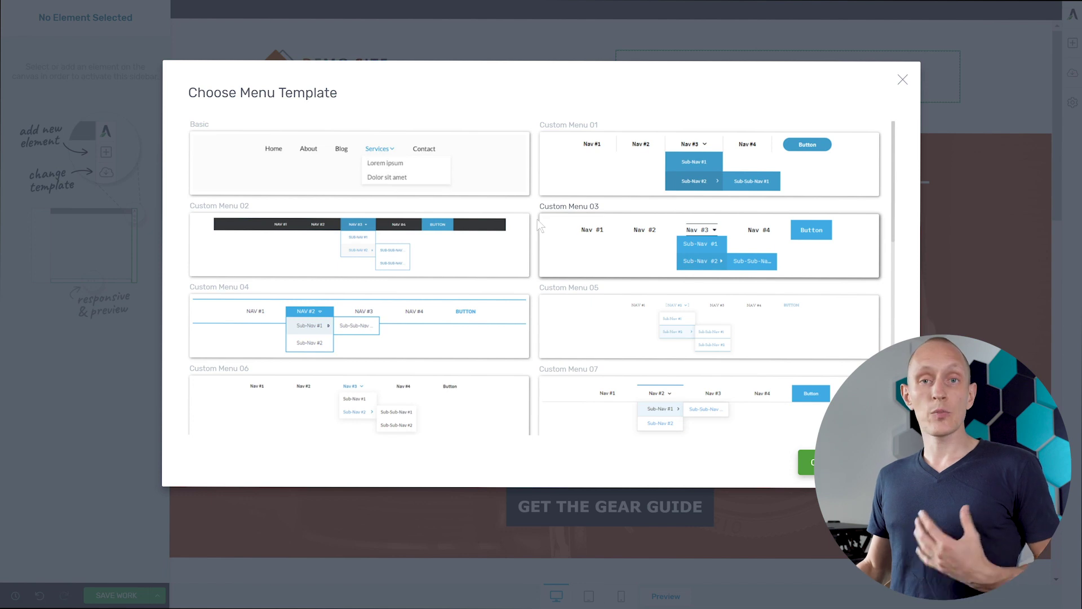
Browse the menu templates and apply the Basic template
scroll(536, 214, down, 5)
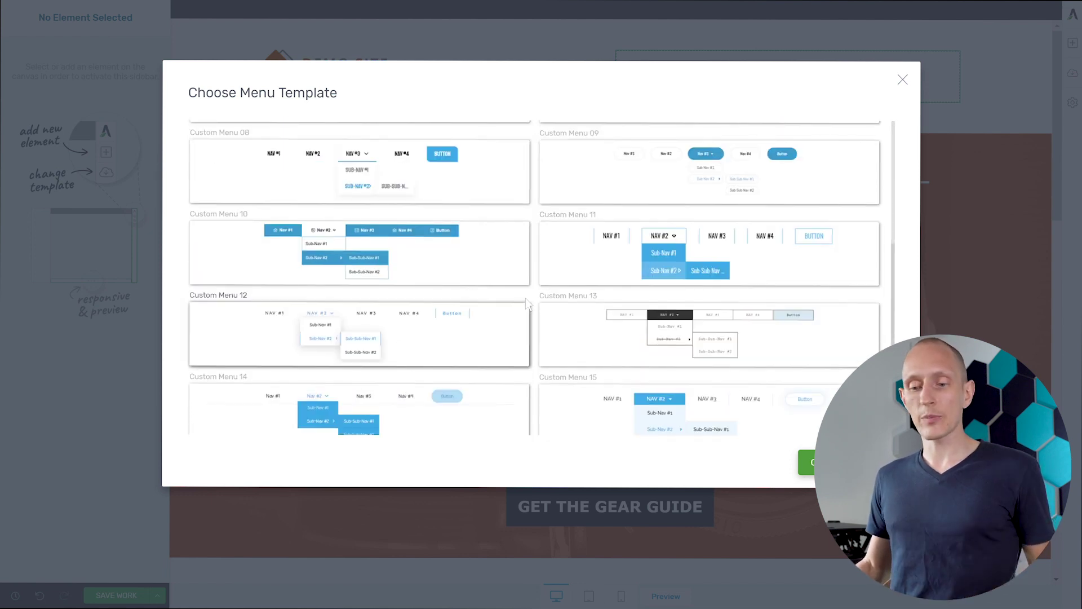
scroll(525, 303, down, 1)
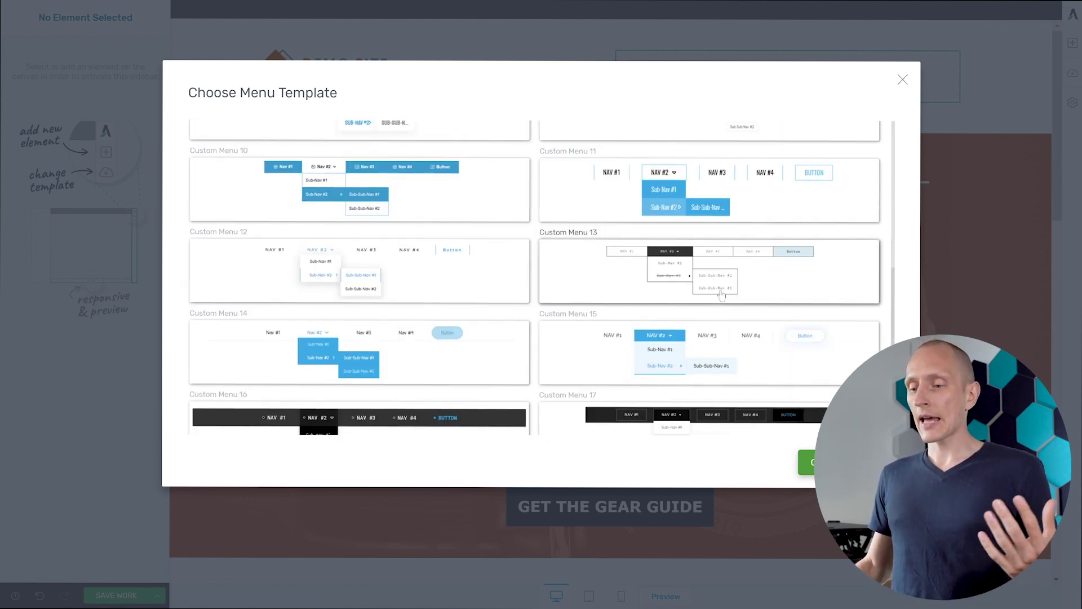
scroll(451, 350, down, 1)
scroll(460, 347, up, 7)
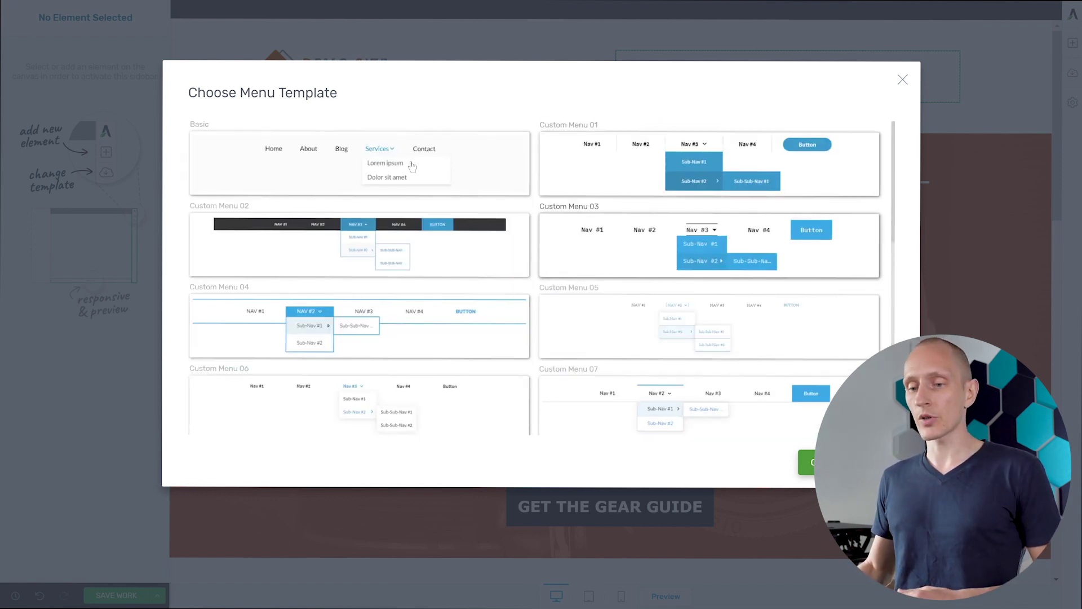
click(330, 159)
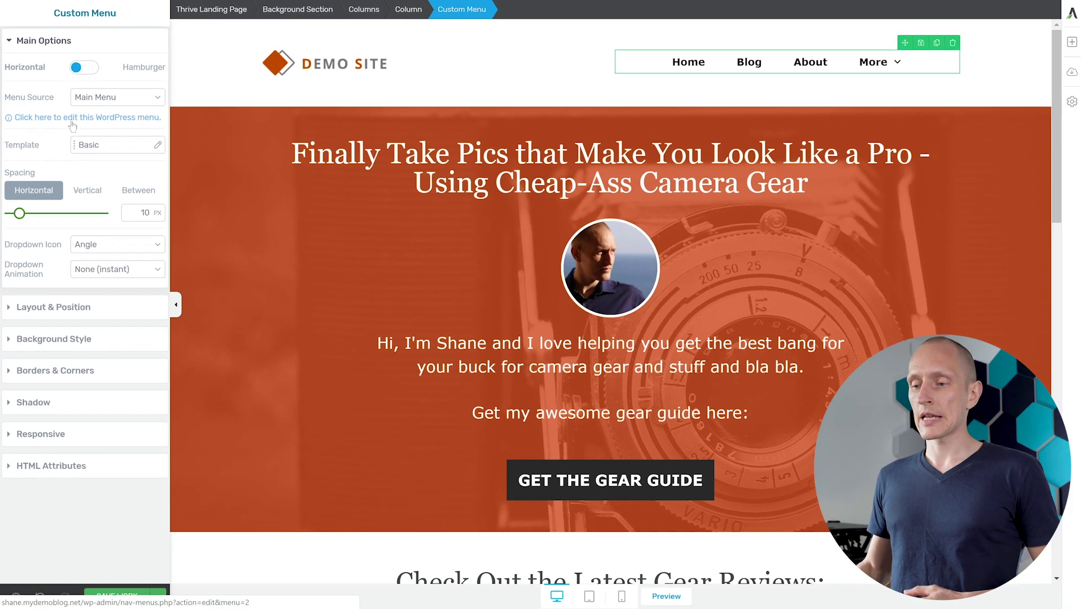
Switch the Menu Source to Custom, giving placeholder items Nav #1 to Nav #4
click(112, 100)
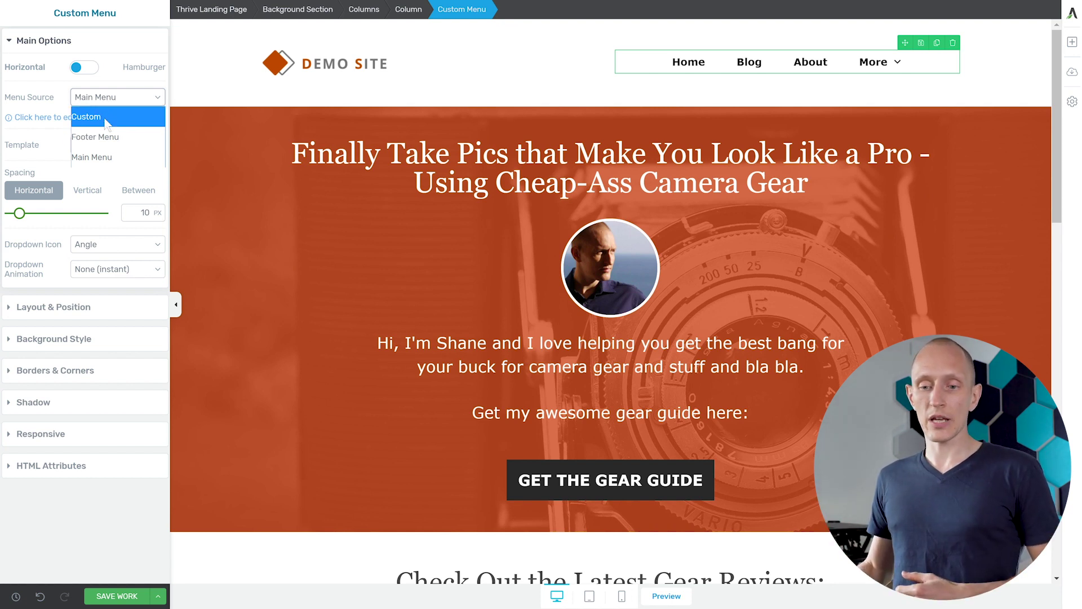
click(106, 119)
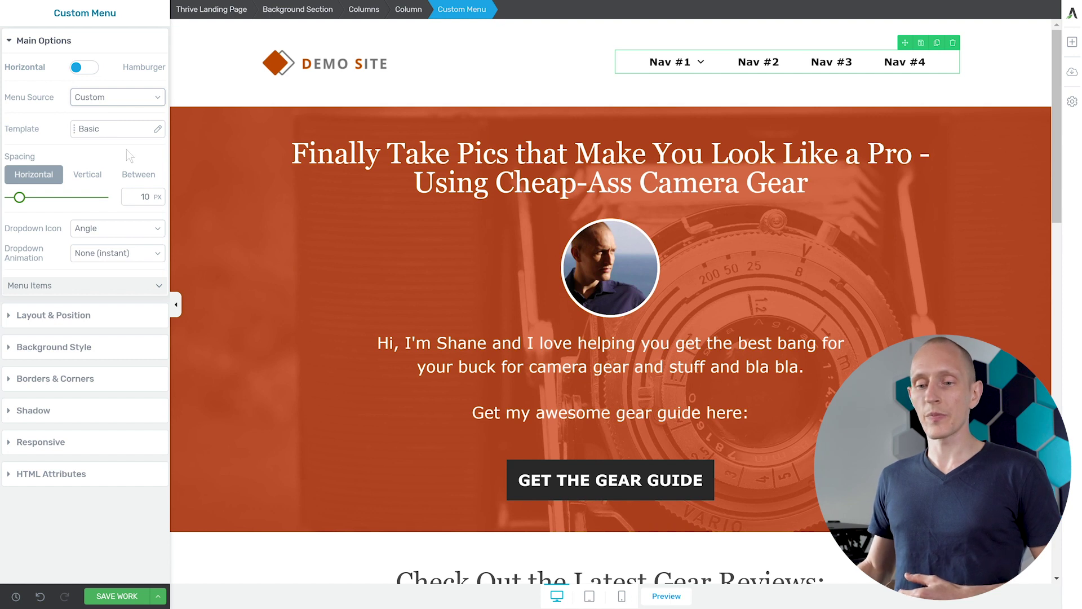
mouse_move(710, 60)
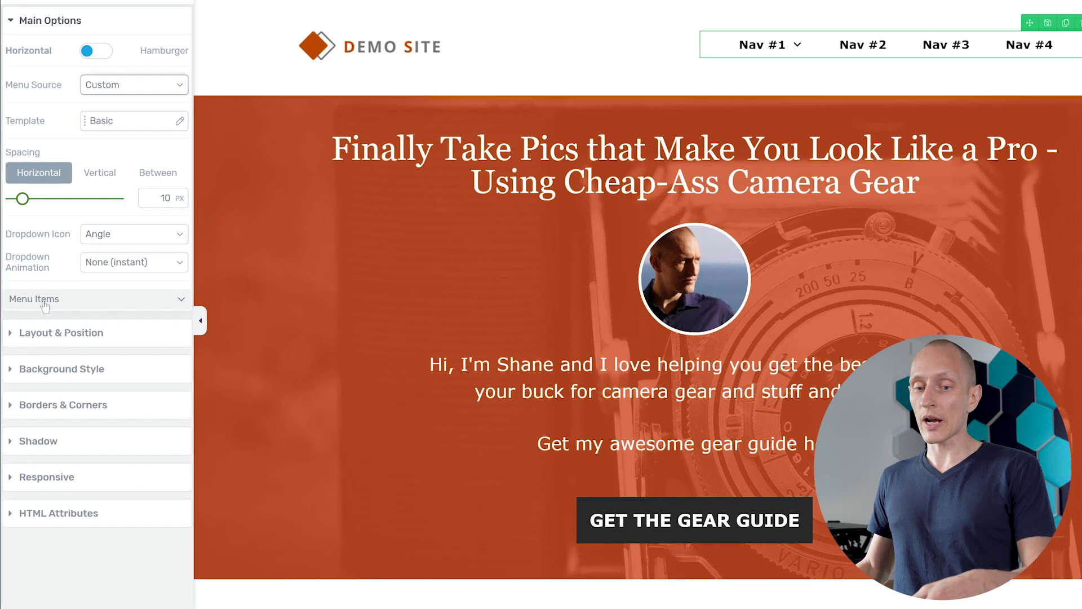
Rename Nav #1 to 'Rename' and drag Nav #2 below Nav #3
click(38, 288)
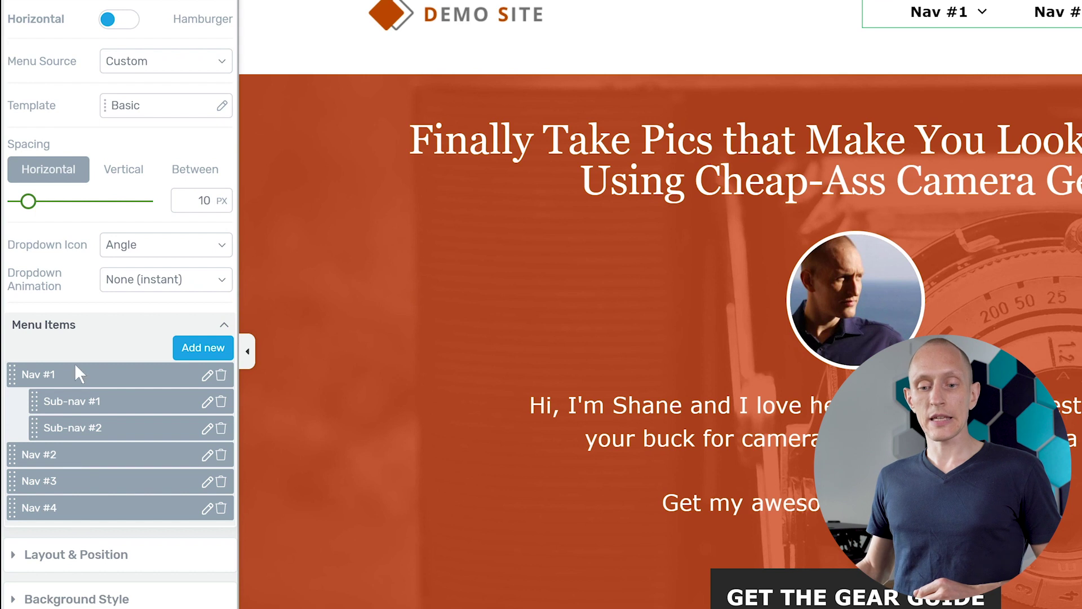
click(207, 375)
text(Rename)
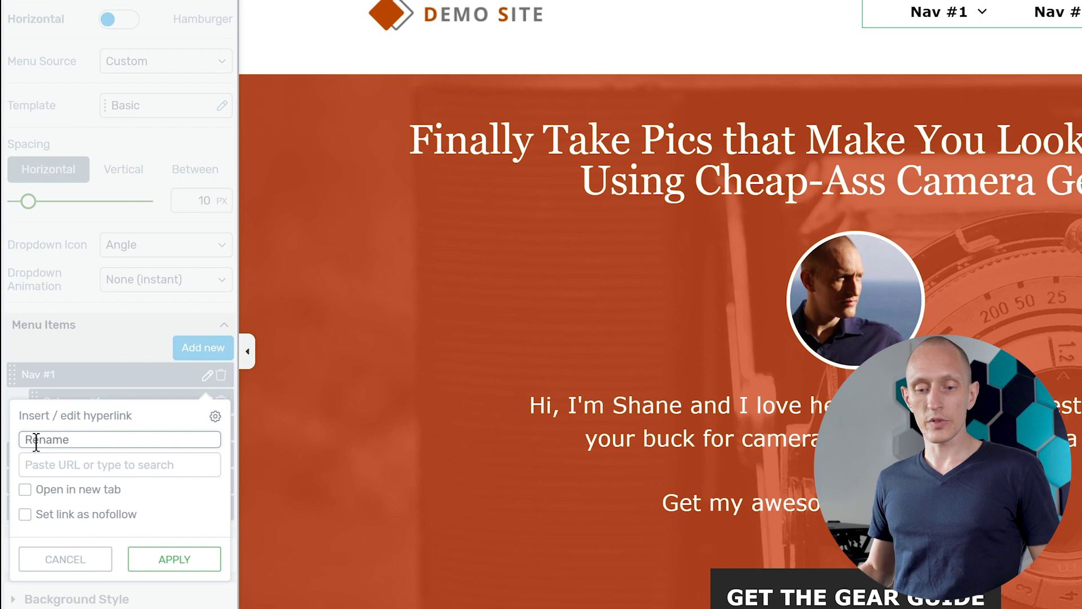
click(42, 467)
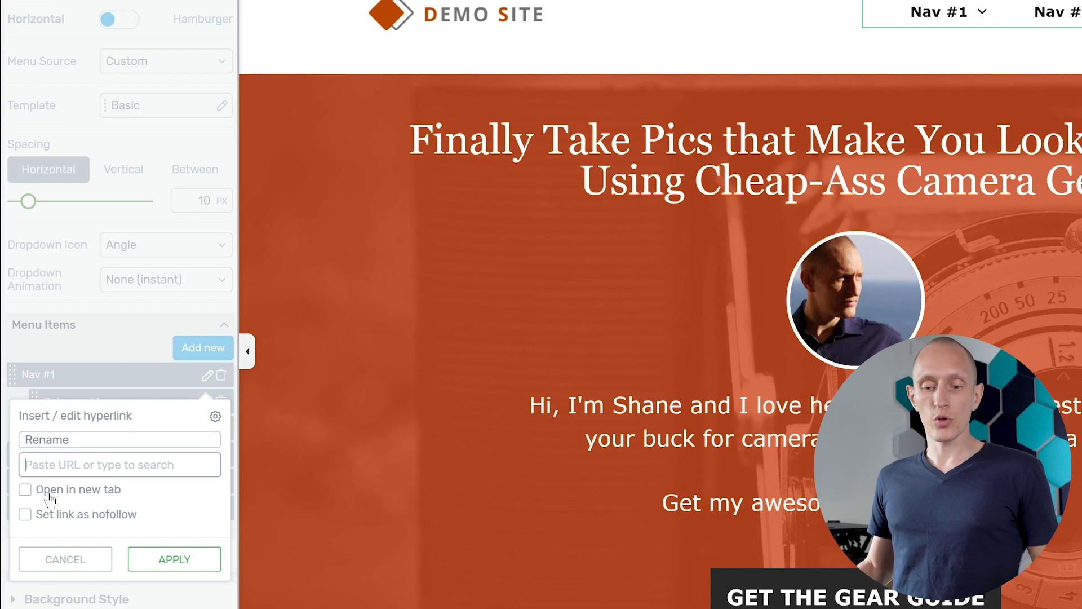
click(175, 559)
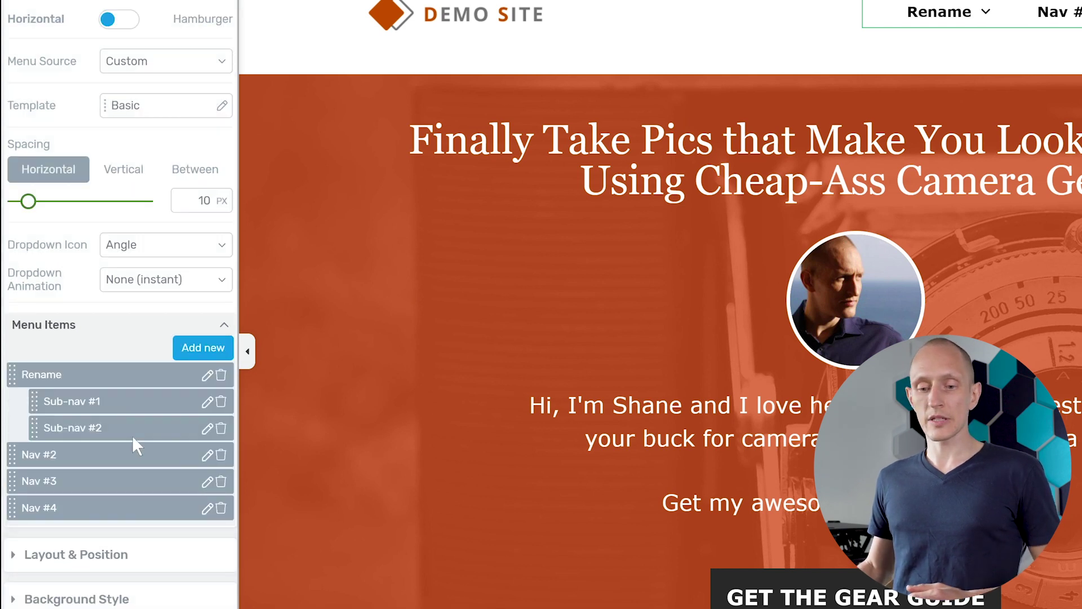
drag(11, 457, 33, 507)
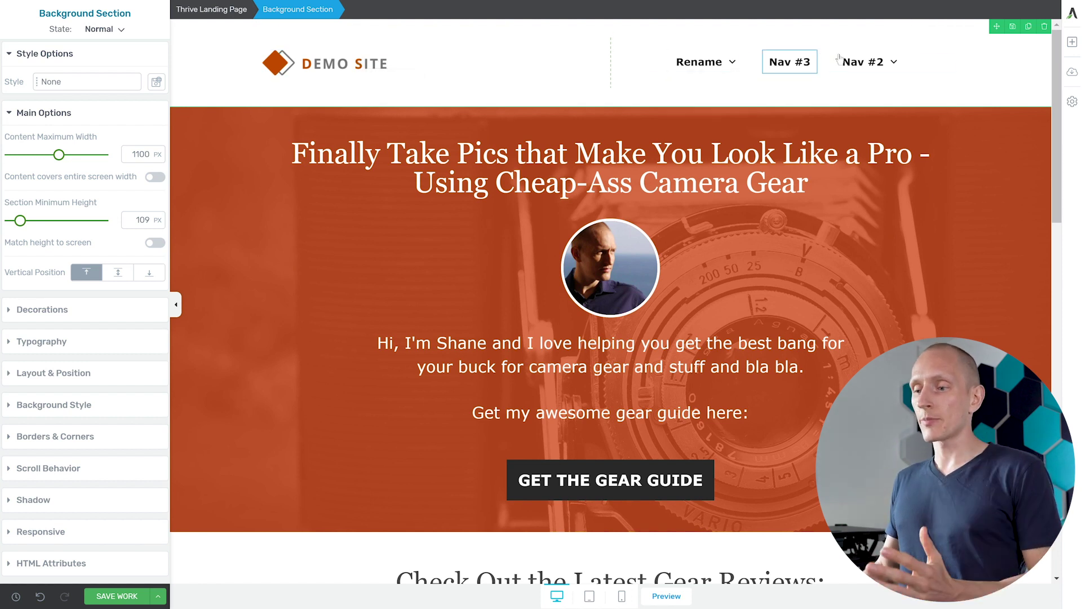
mouse_move(871, 59)
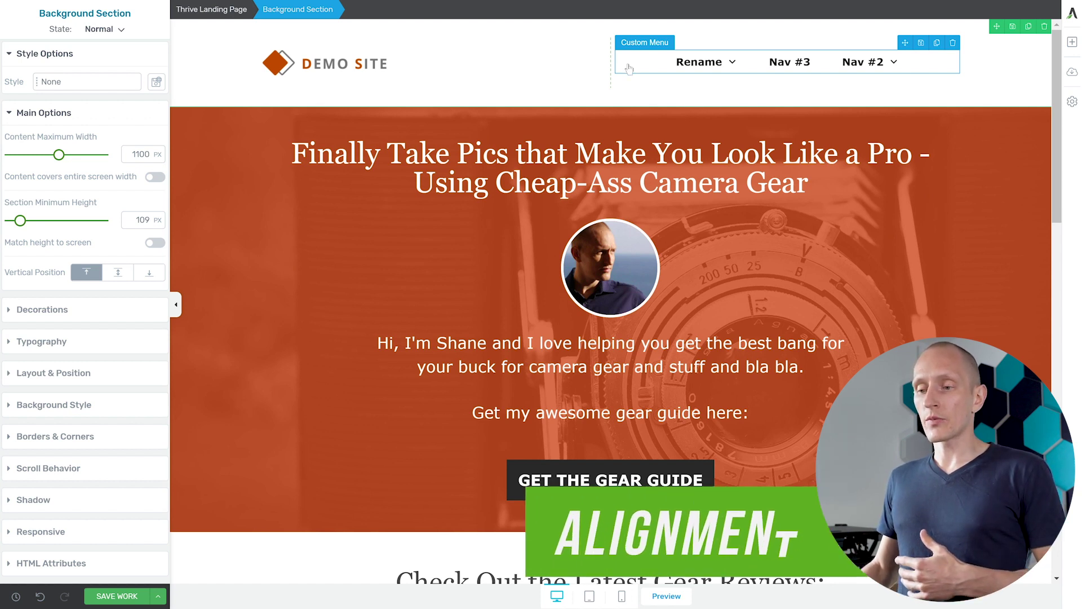
Right-align the menu and drag the column divider to a 29.5%/70.5% split
click(629, 67)
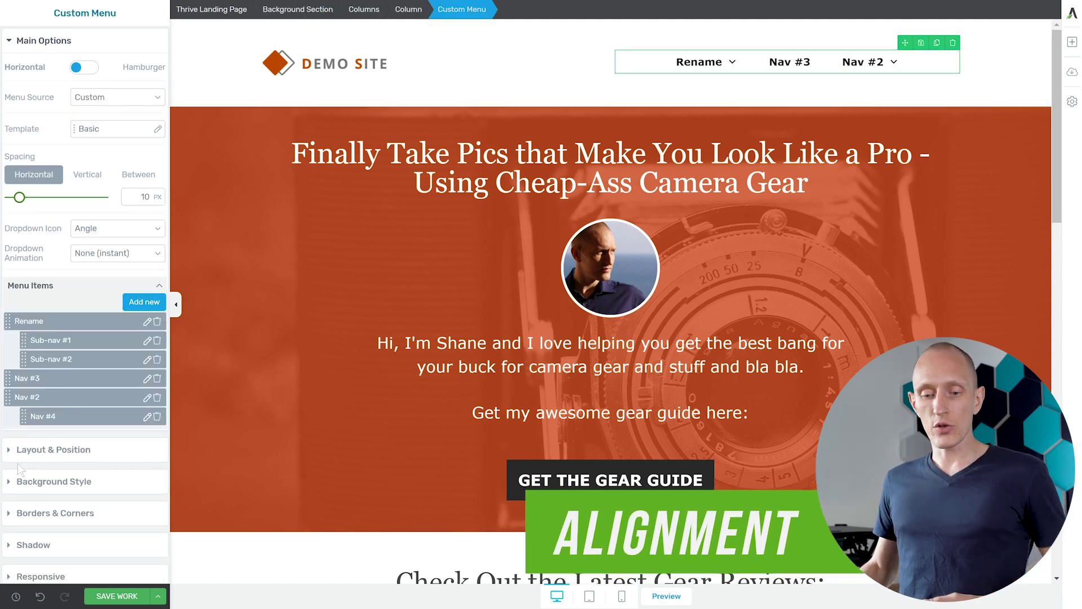
click(49, 452)
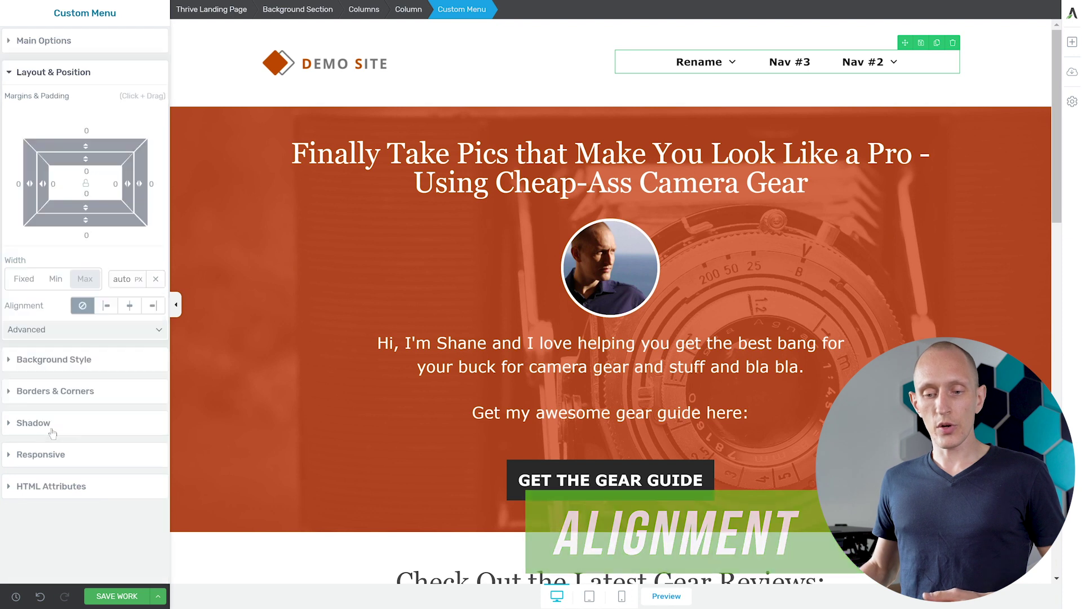
click(153, 305)
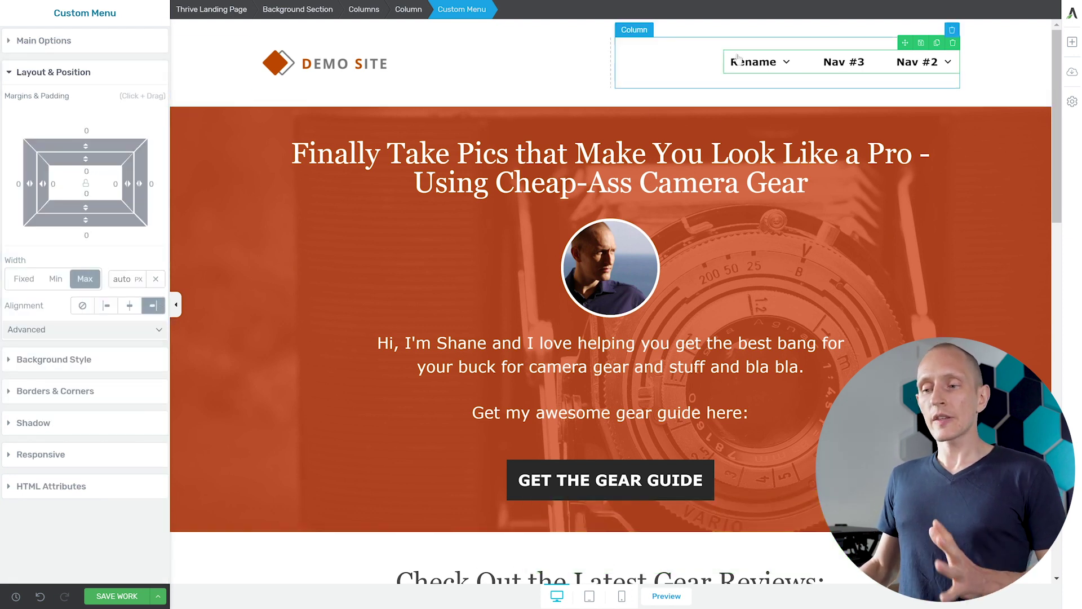
mouse_move(783, 61)
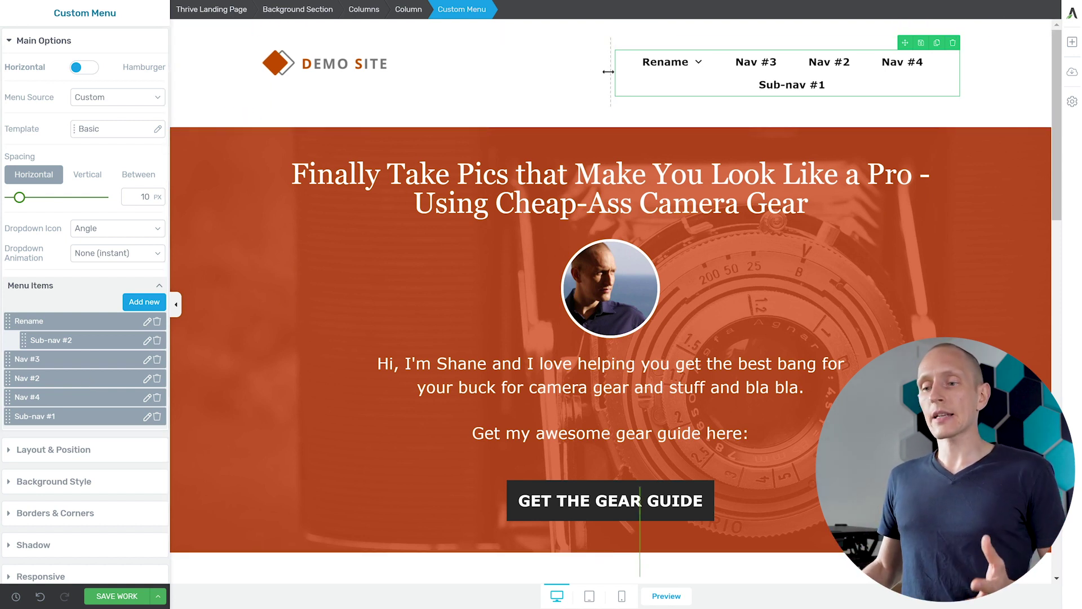
drag(608, 72, 460, 69)
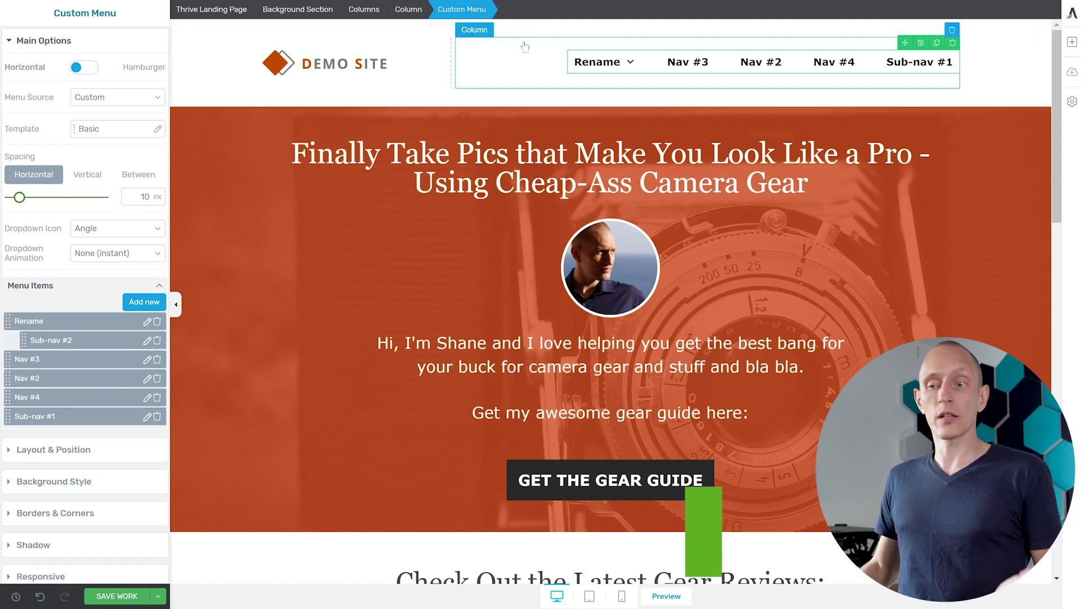
Set the header columns' margin and the logo's top and bottom margins to 0
click(371, 11)
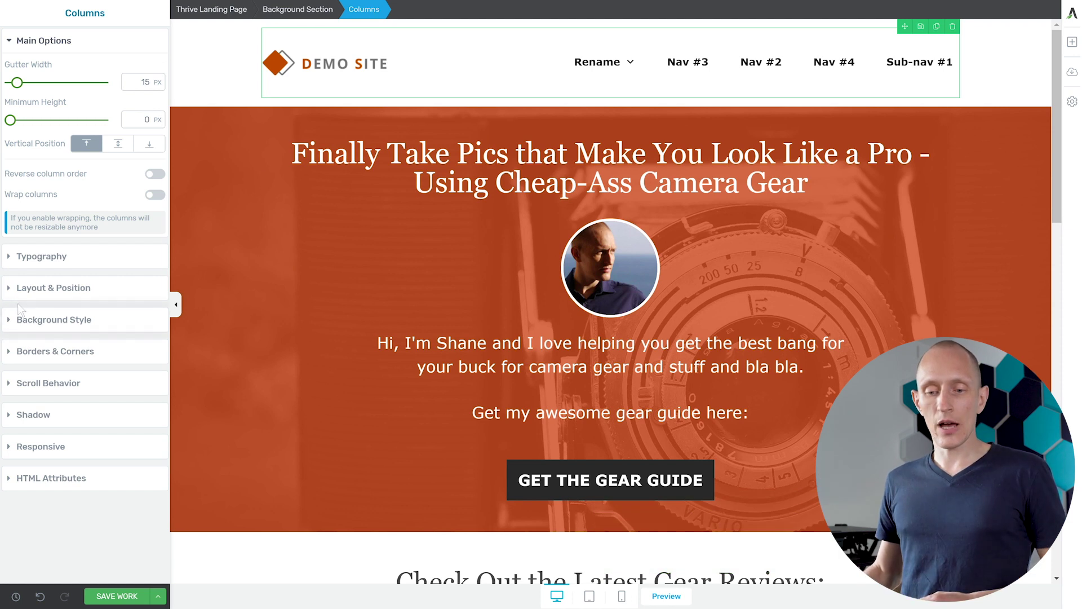
click(22, 289)
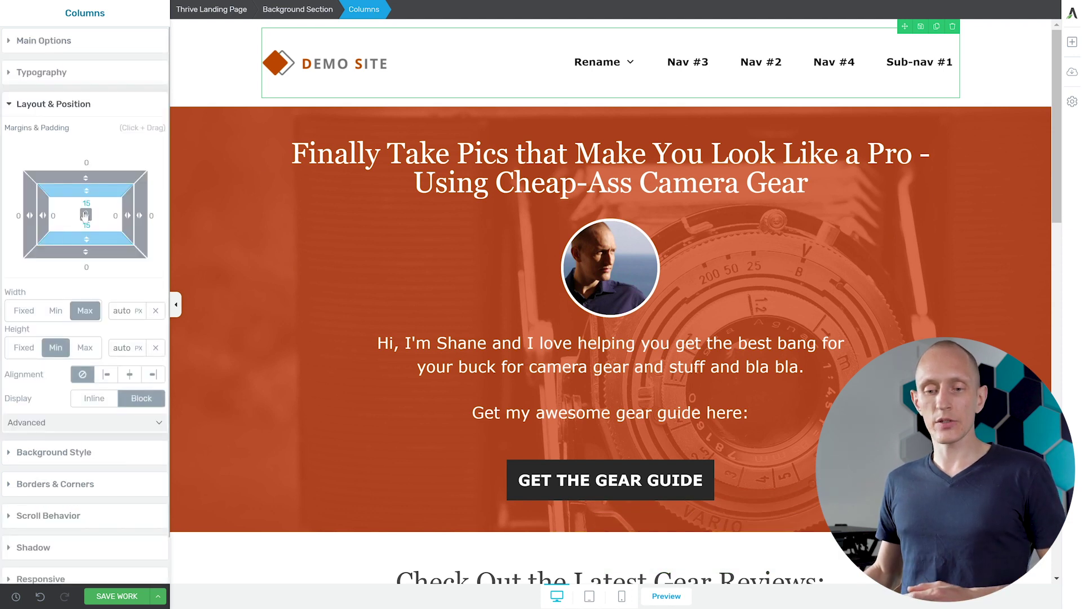
text(0)
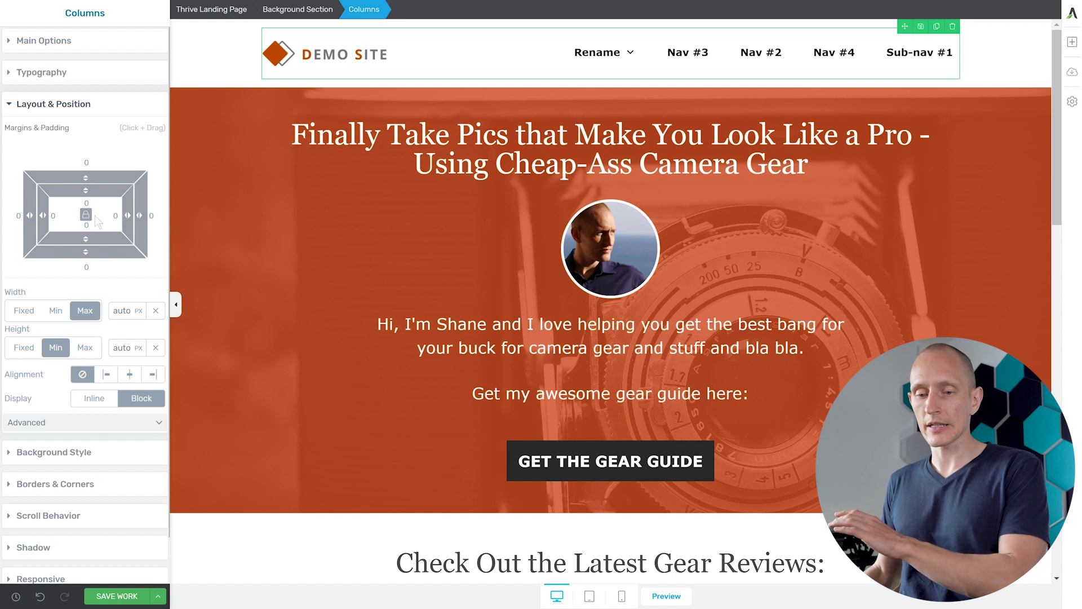
click(657, 62)
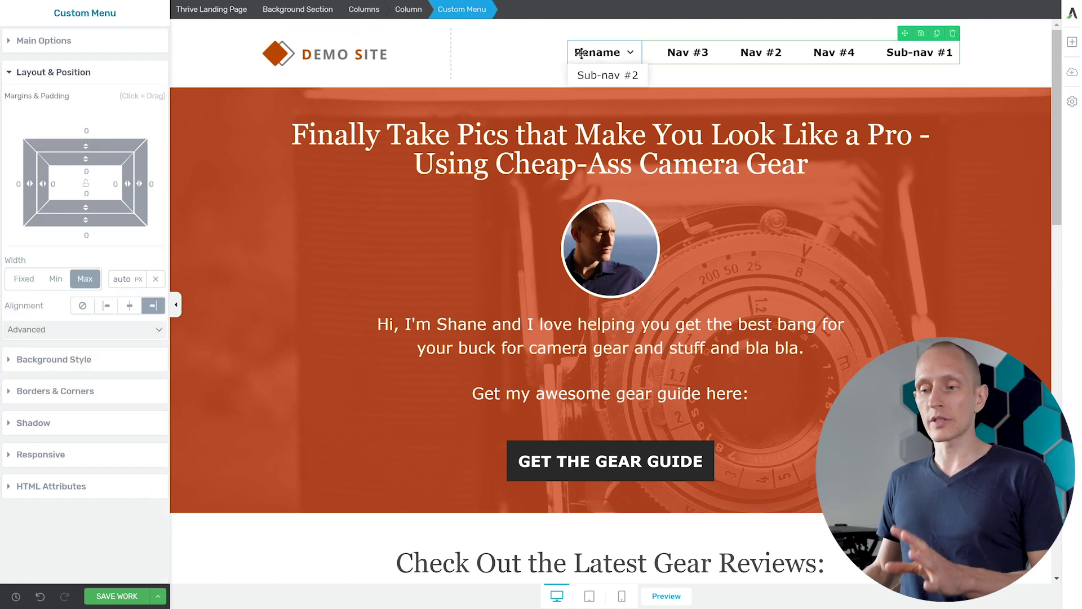
click(328, 62)
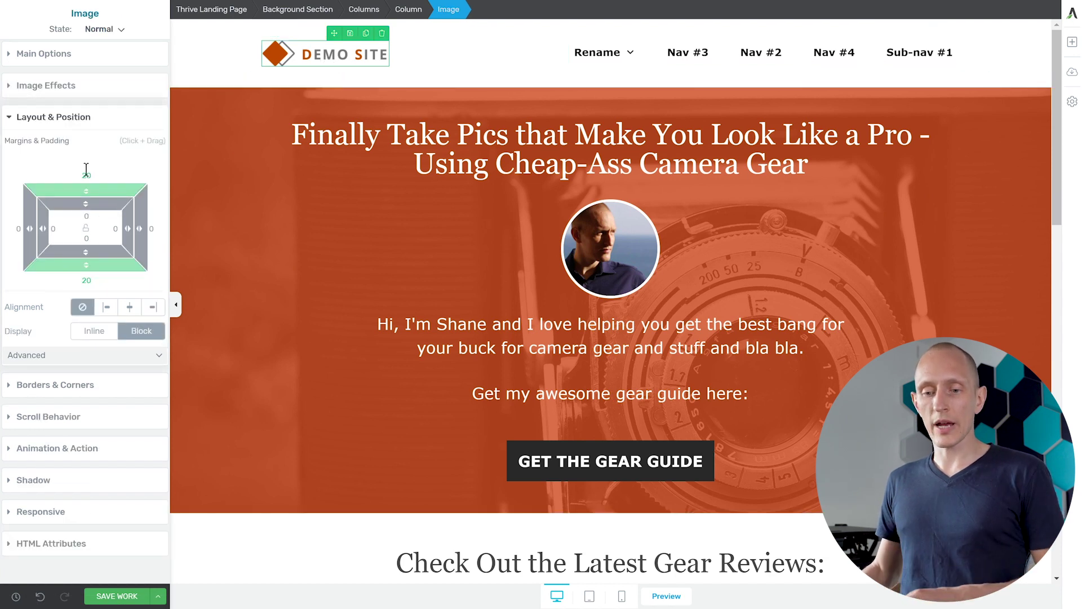
text(0)
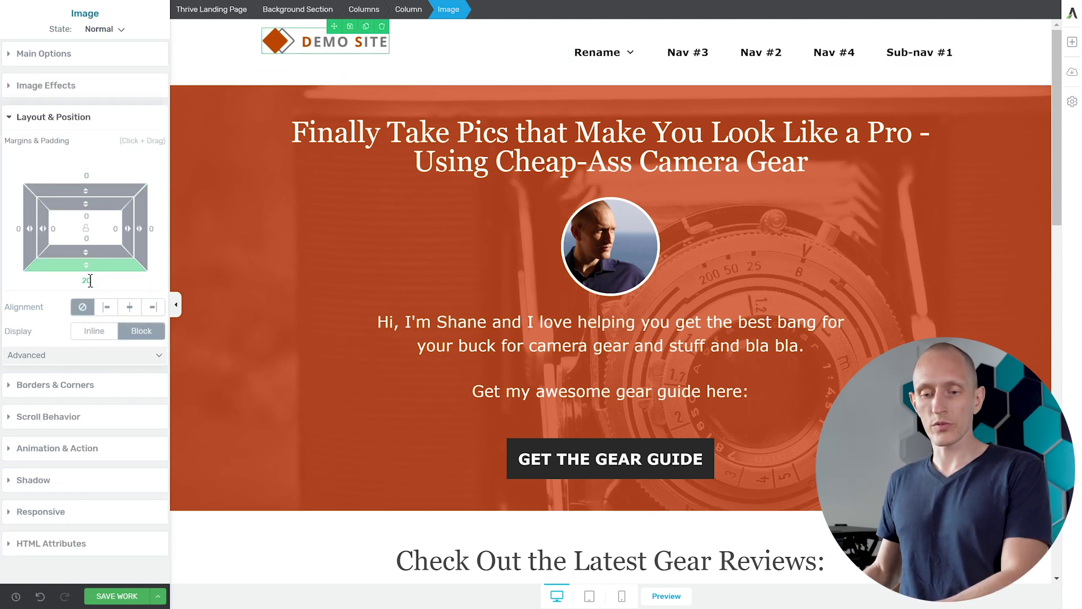
click(91, 281)
text(0)
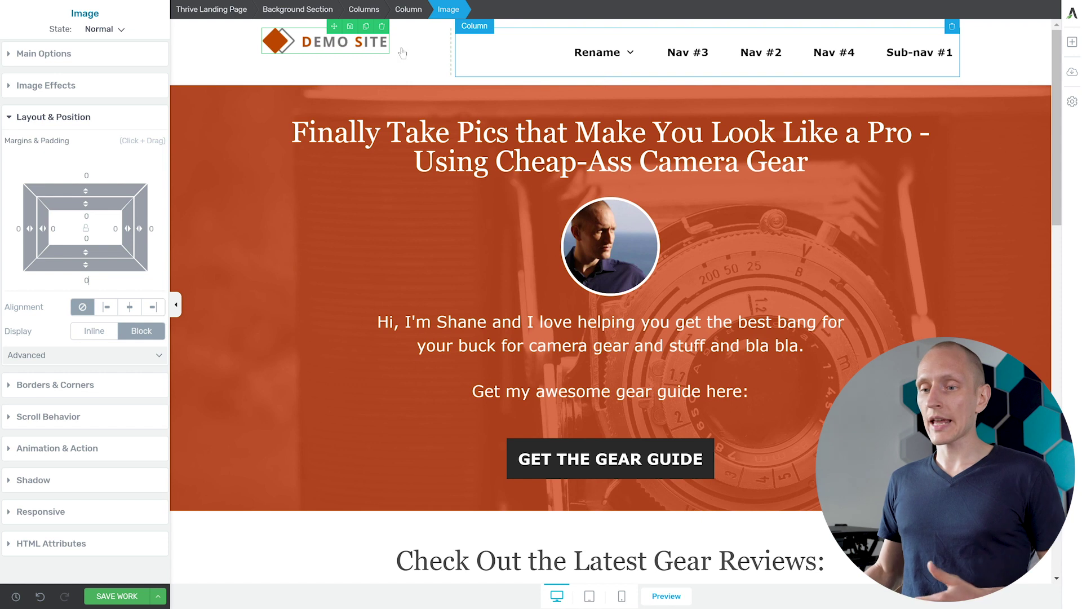
Centre the header columns vertically, then preview the page at tablet size
click(364, 9)
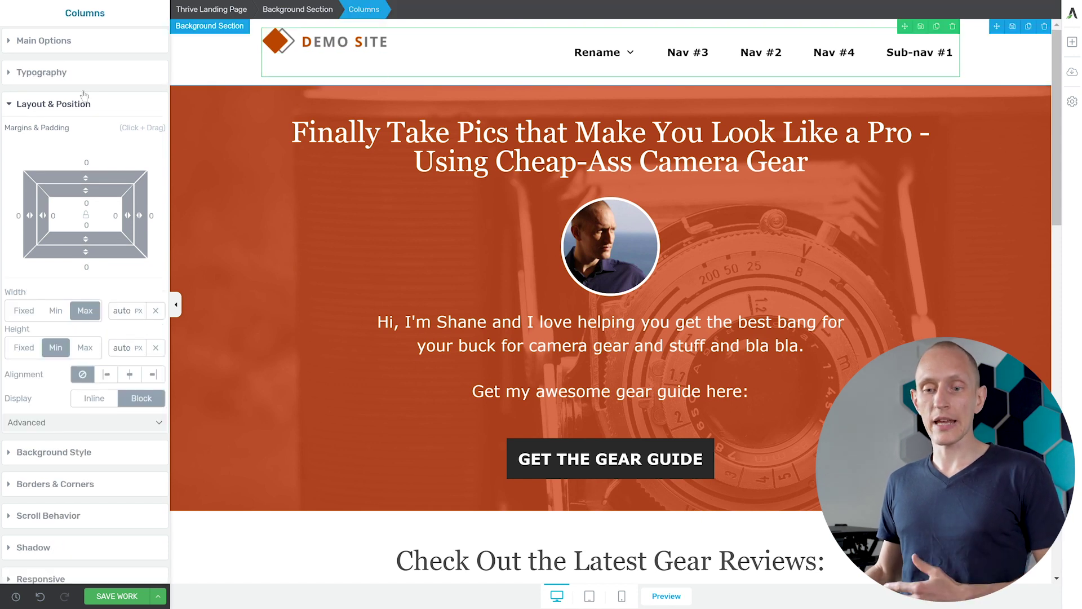
click(64, 50)
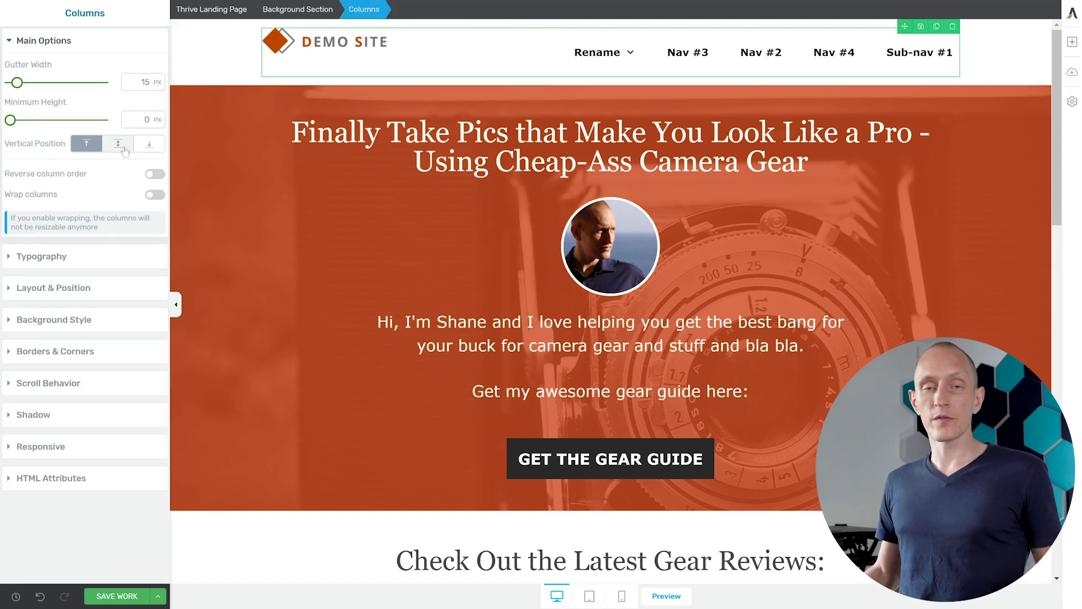
click(119, 145)
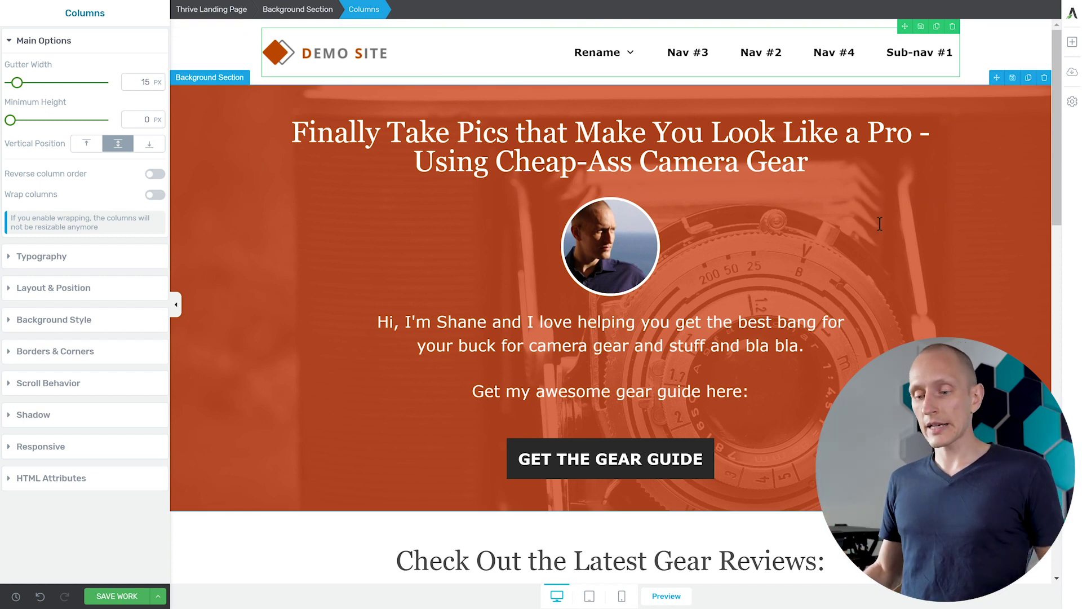
click(596, 599)
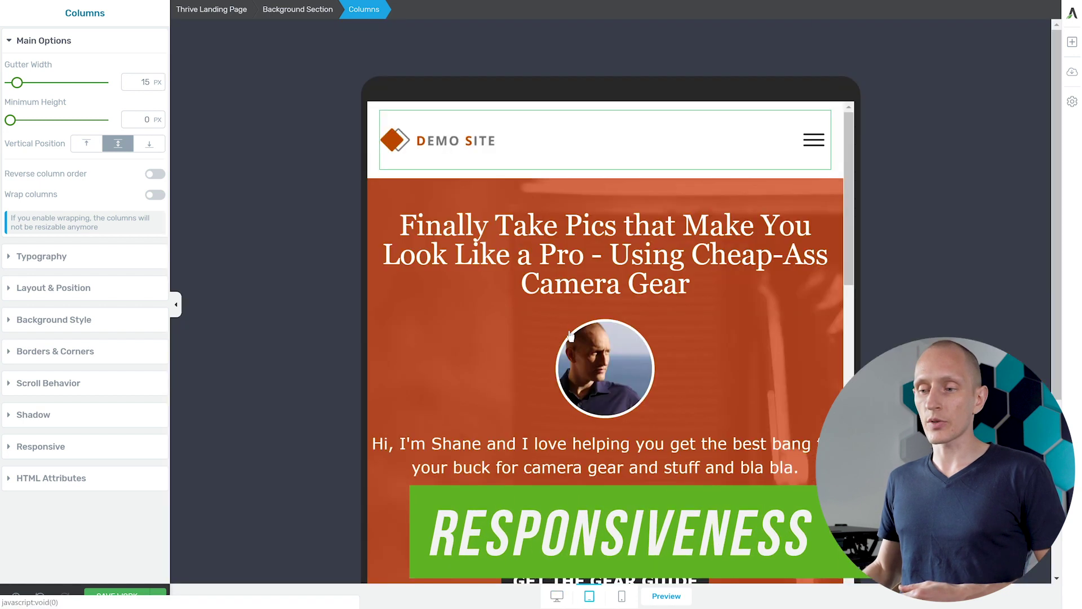
Toggle the tablet menu to Horizontal and back to Hamburger
click(805, 148)
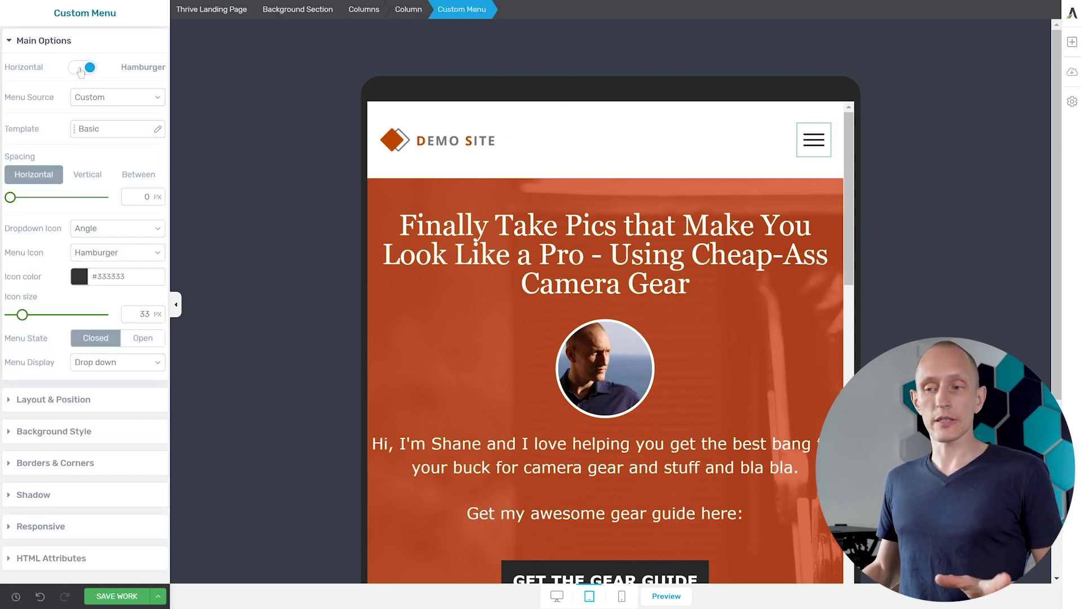
click(80, 70)
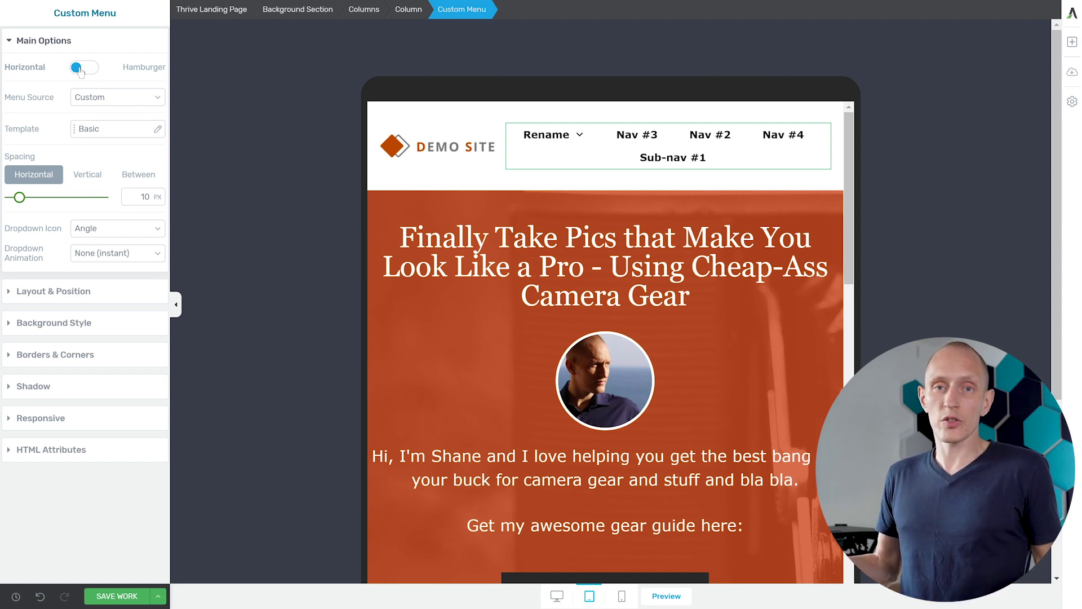
click(80, 70)
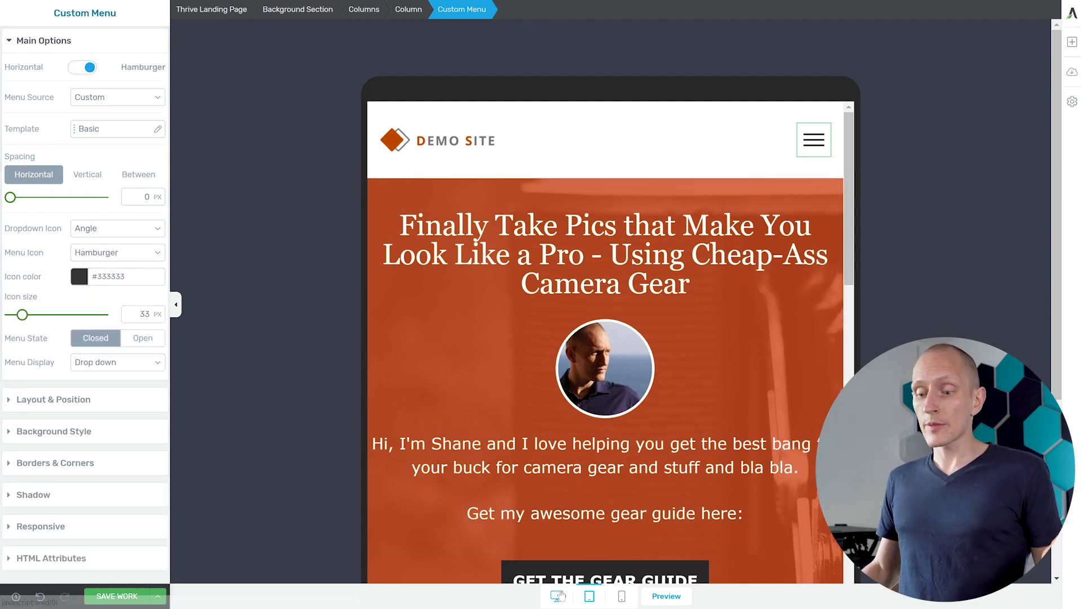
Make the desktop menu a hamburger, check its Open dropdown, then set it Closed
click(557, 596)
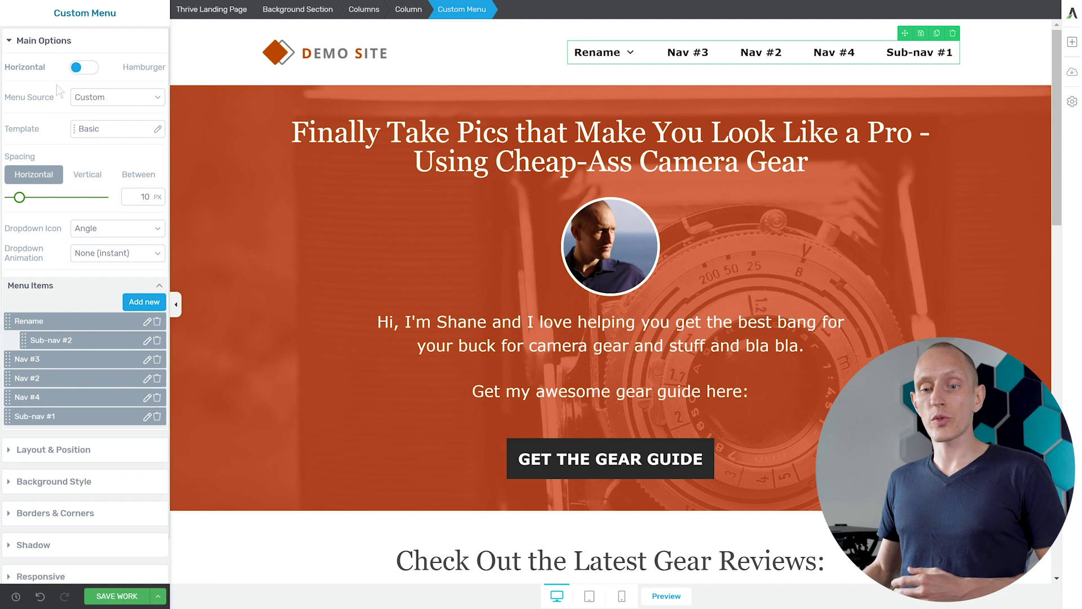
click(84, 70)
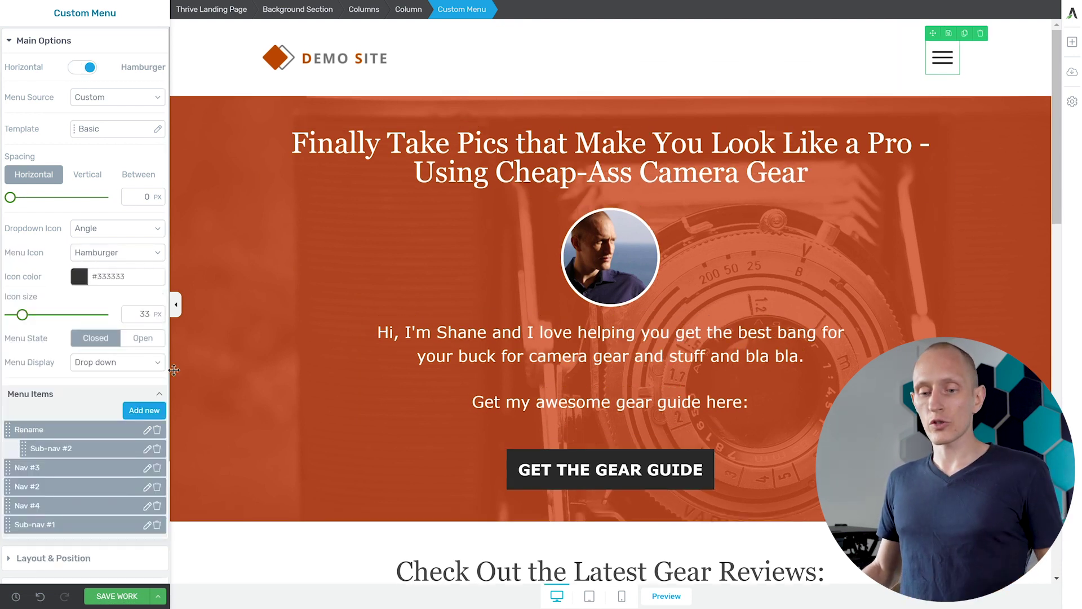
click(149, 341)
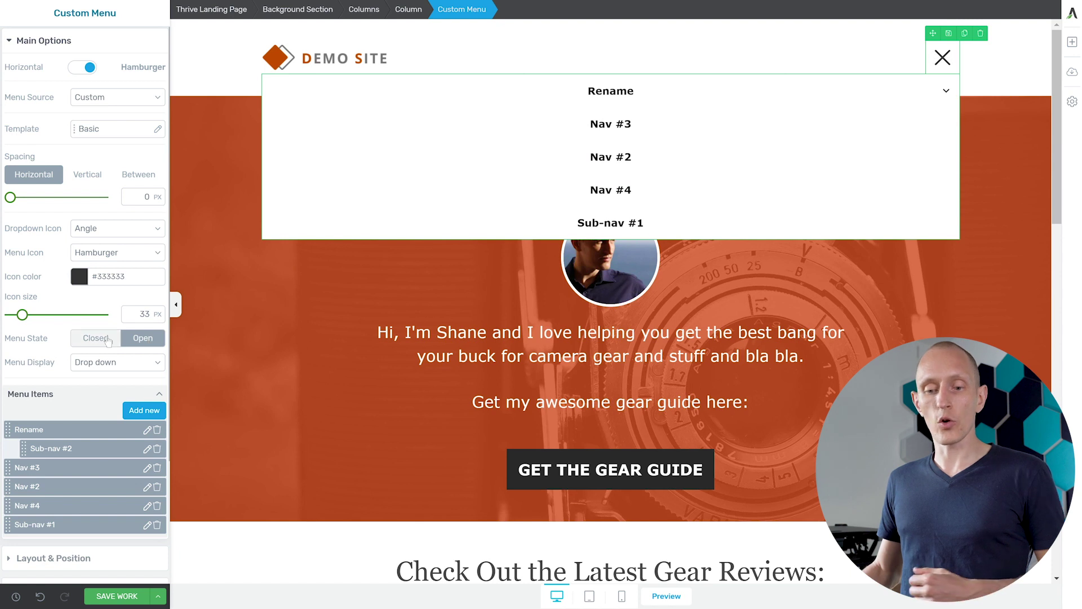
click(107, 339)
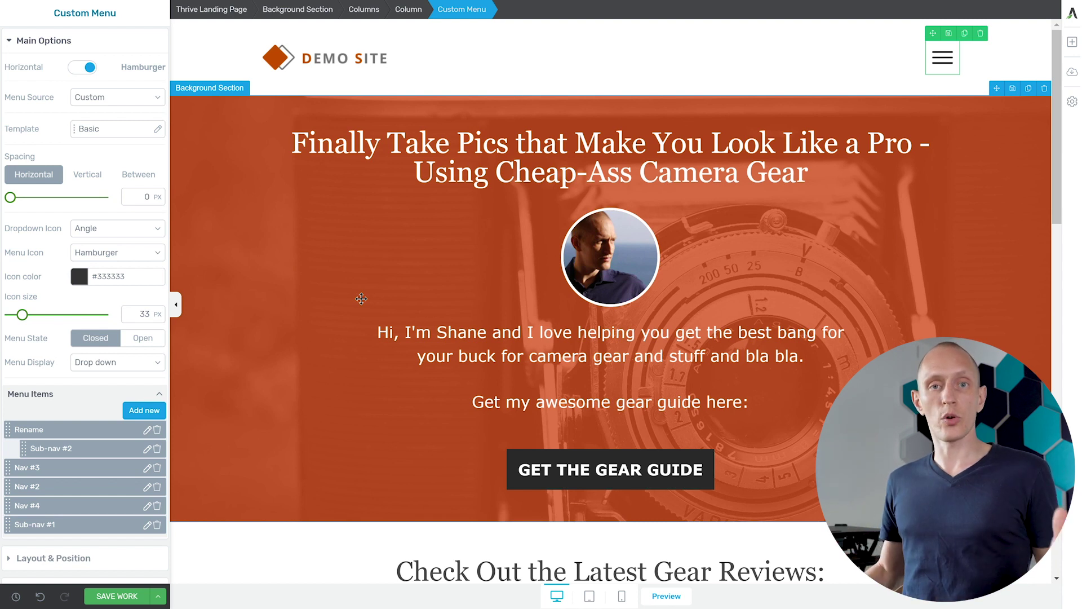
Switch from the tablet preview to the mobile preview
click(589, 596)
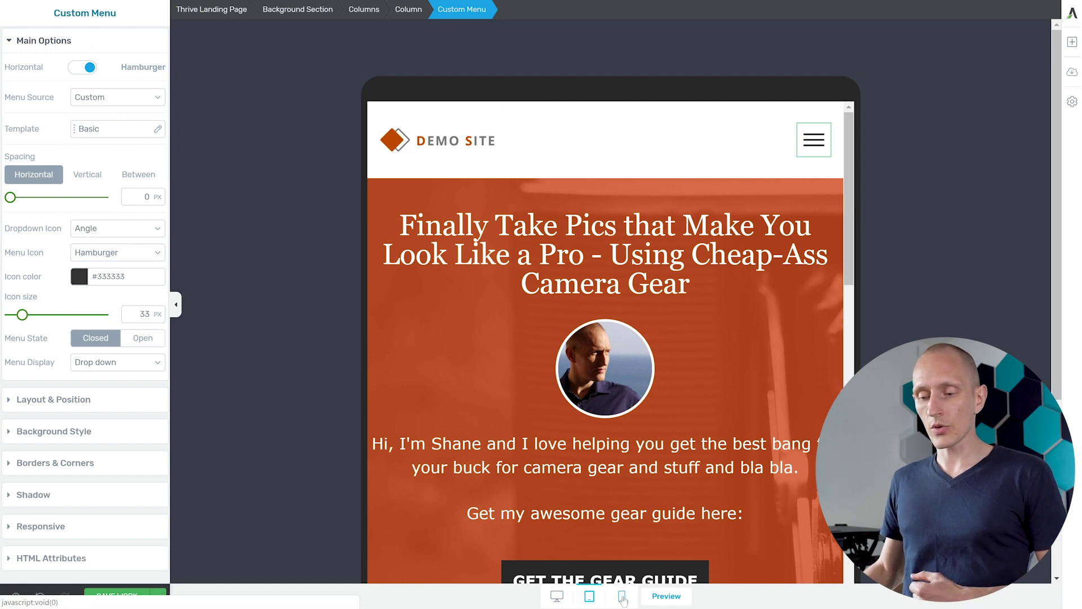
click(622, 597)
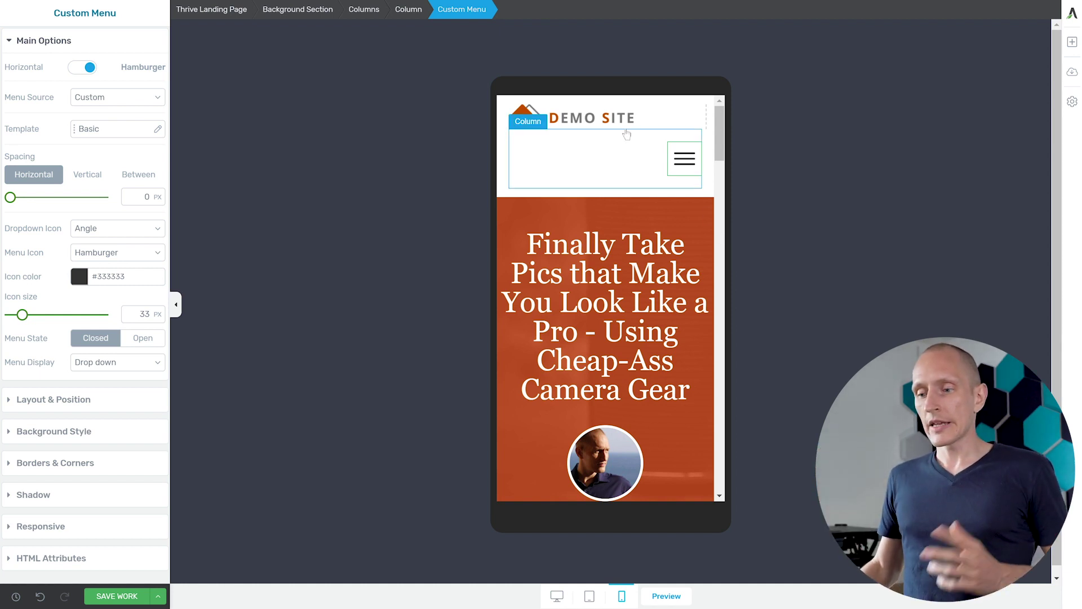
Turn off column wrapping in the header and widen the logo column to about 58.5%
click(622, 141)
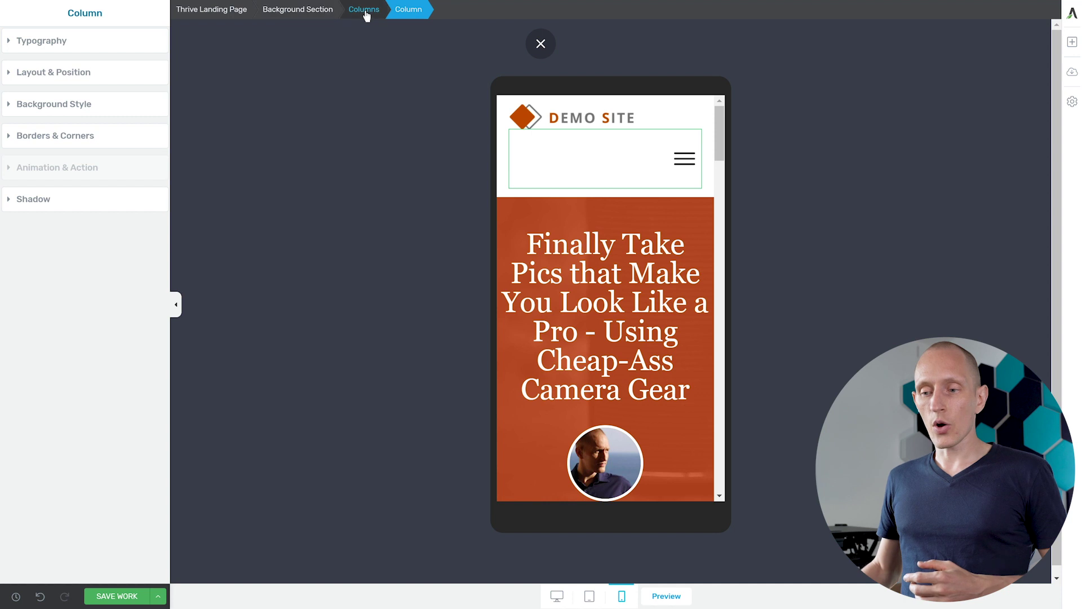
click(364, 10)
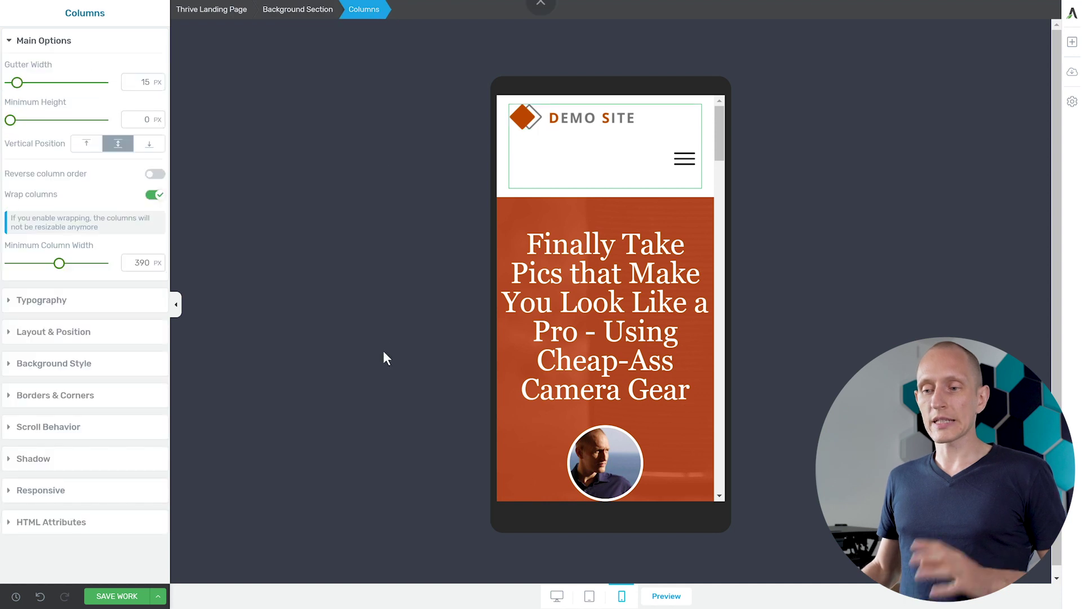
click(161, 196)
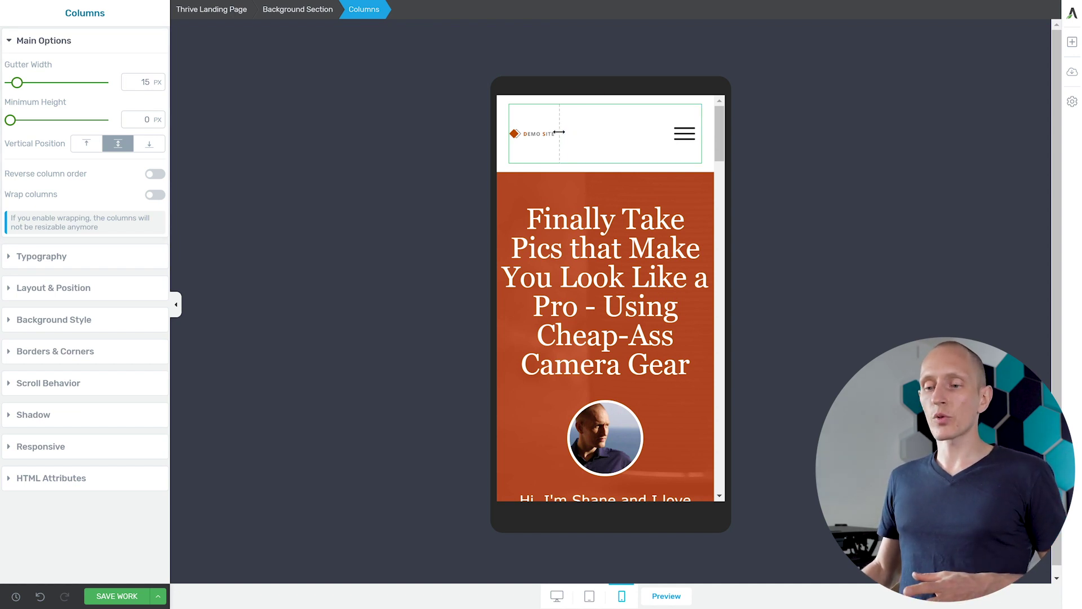
drag(559, 132, 638, 130)
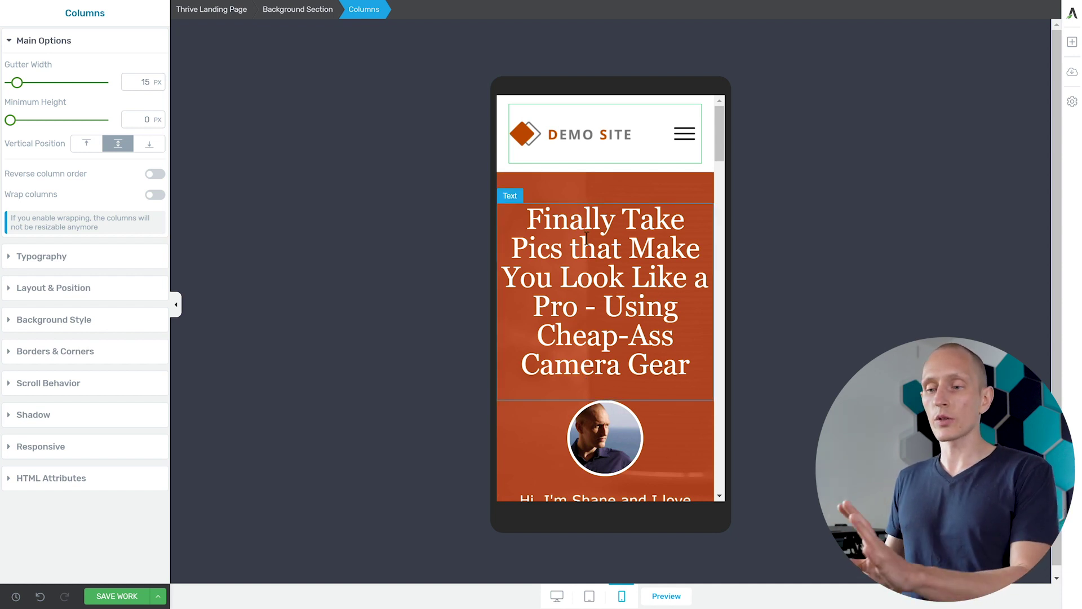
click(685, 134)
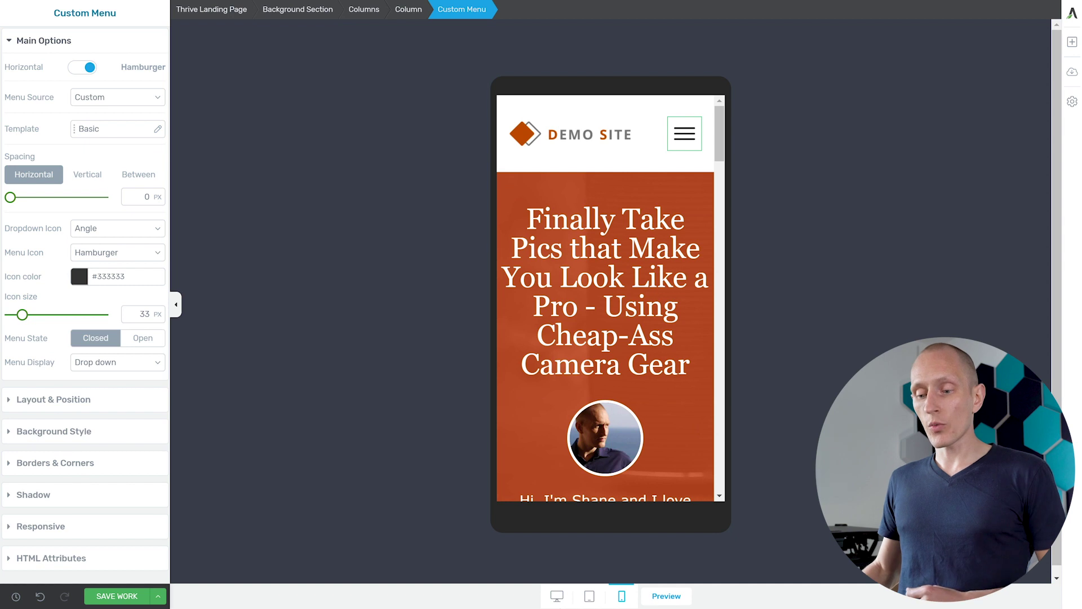
click(558, 596)
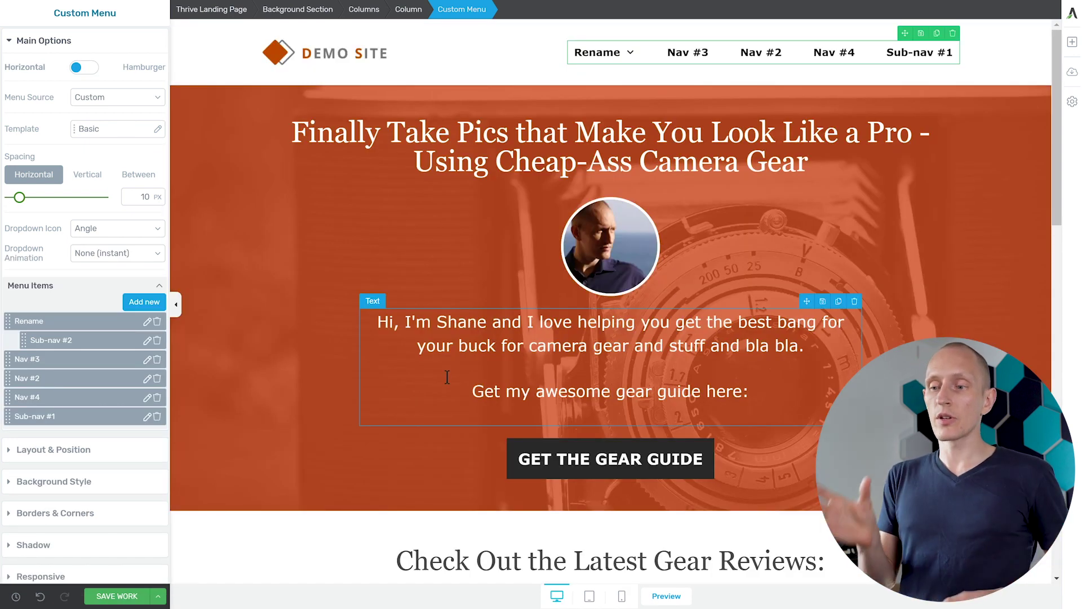
click(589, 596)
click(620, 597)
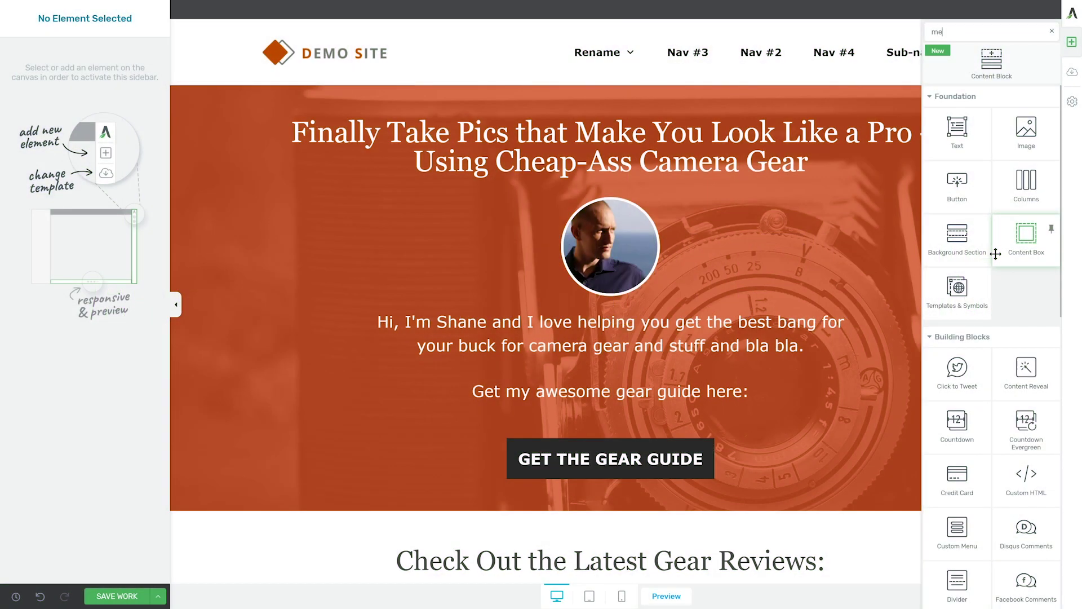
Insert a Custom Menu below the hero section using the existing WordPress Main Menu
text(nu)
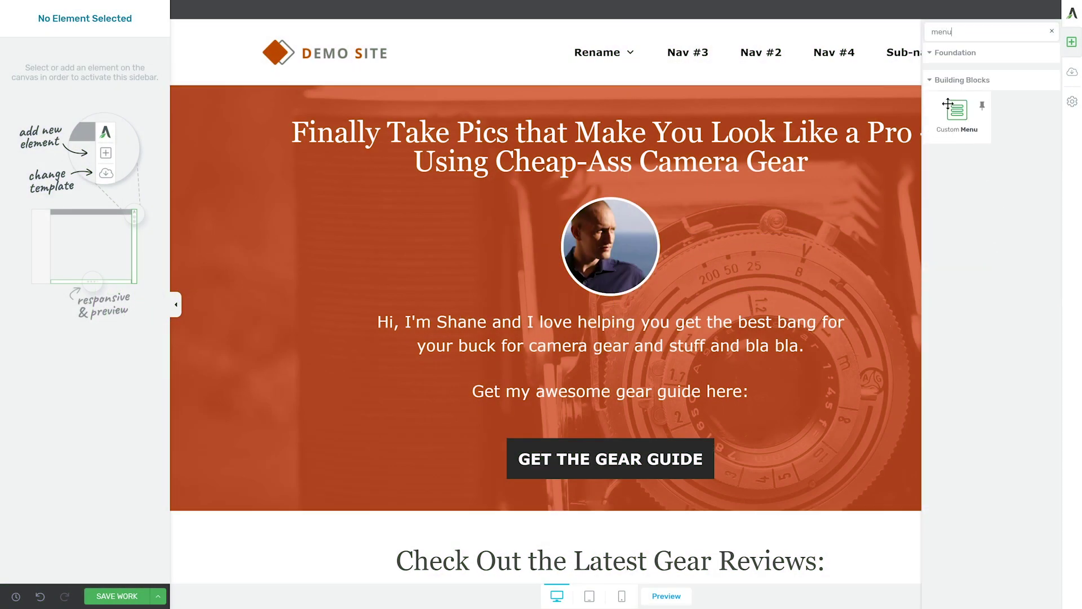
drag(957, 111, 646, 521)
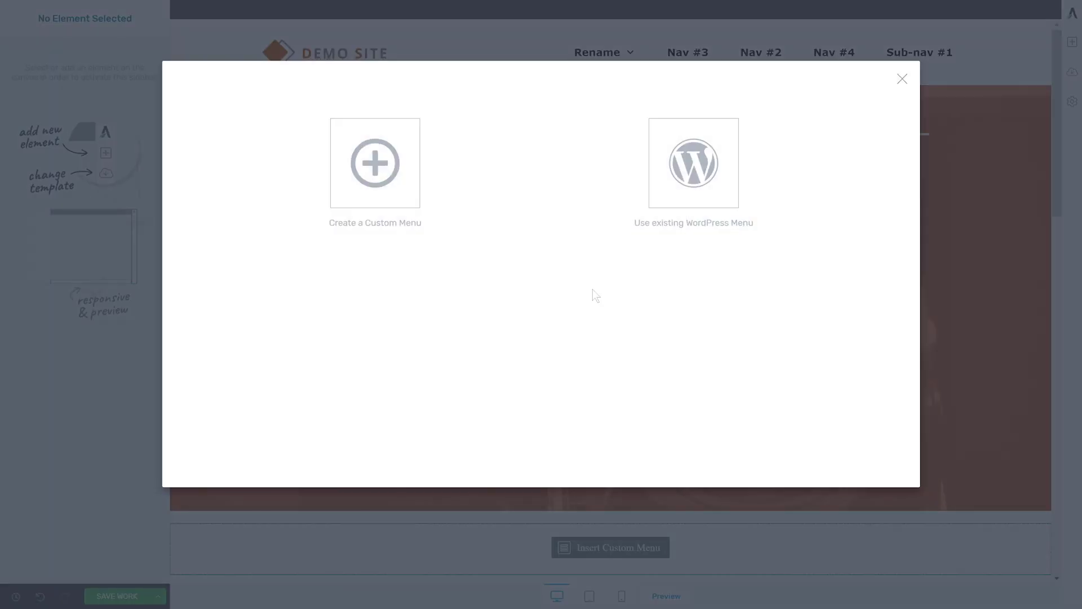
click(694, 163)
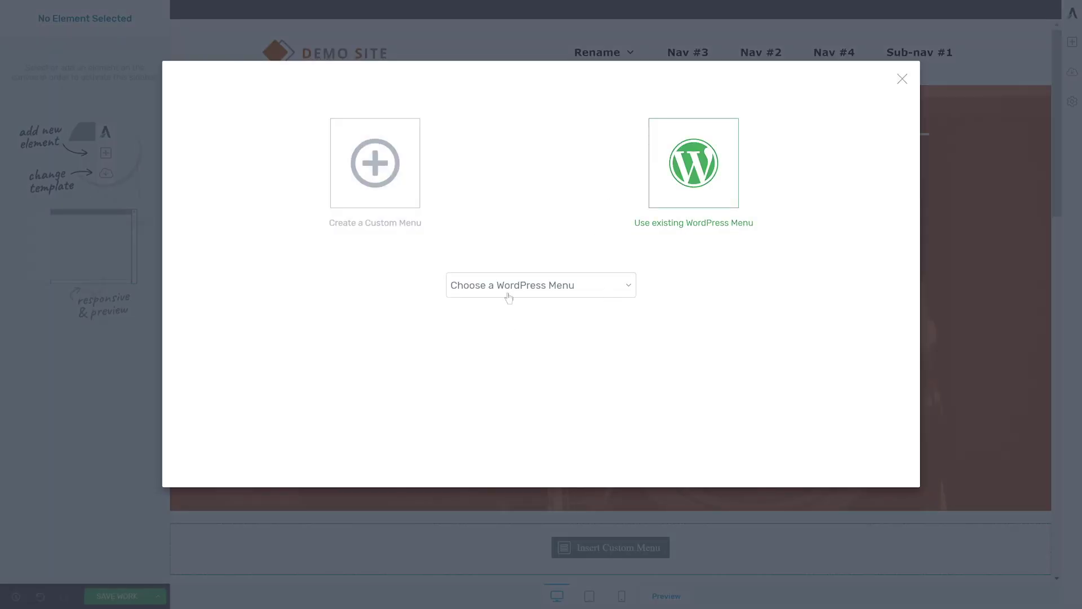
click(508, 290)
click(499, 349)
click(529, 333)
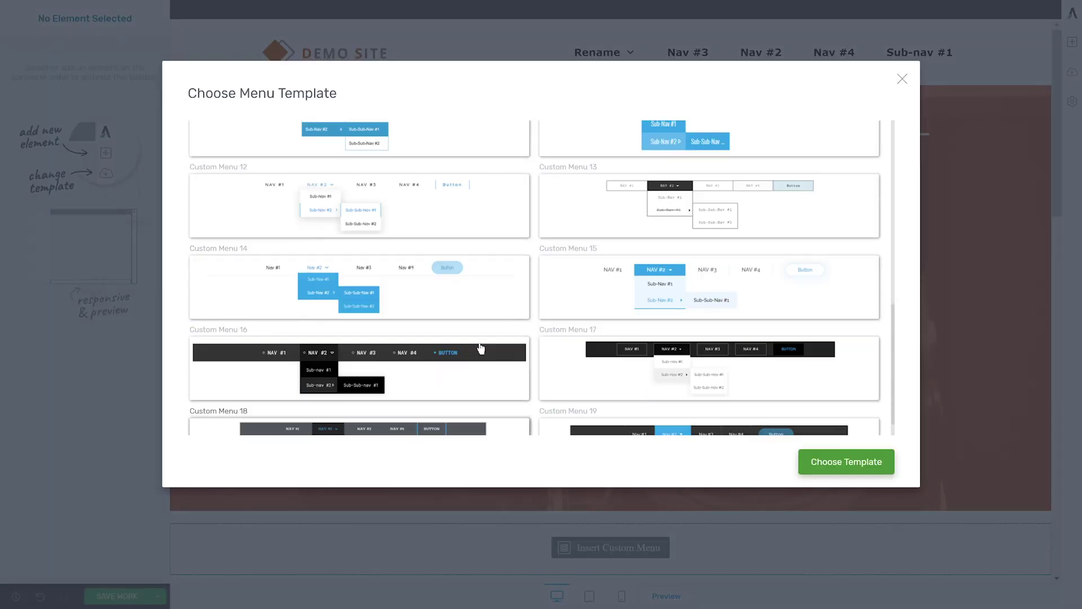
Browse the menu templates and select the HOME menu item
scroll(569, 310, down, 5)
scroll(570, 309, up, 2)
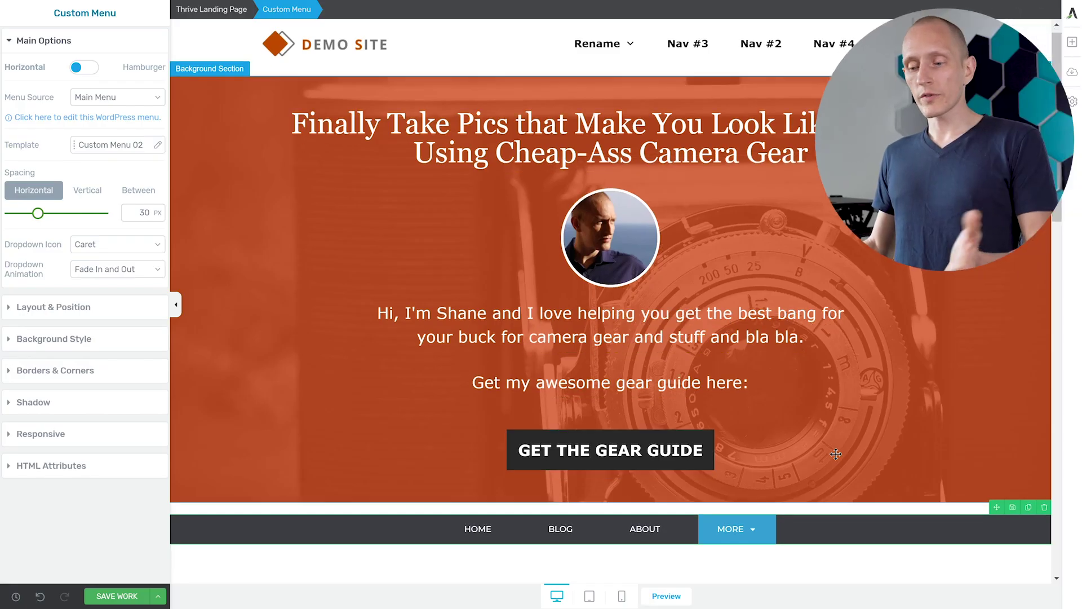
scroll(632, 468, down, 3)
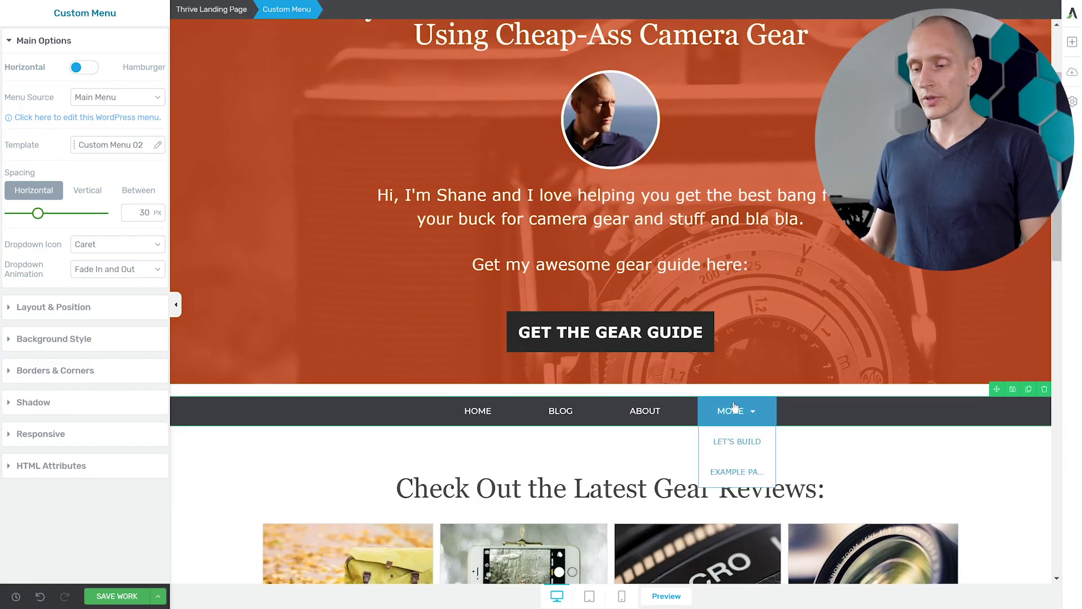
click(488, 412)
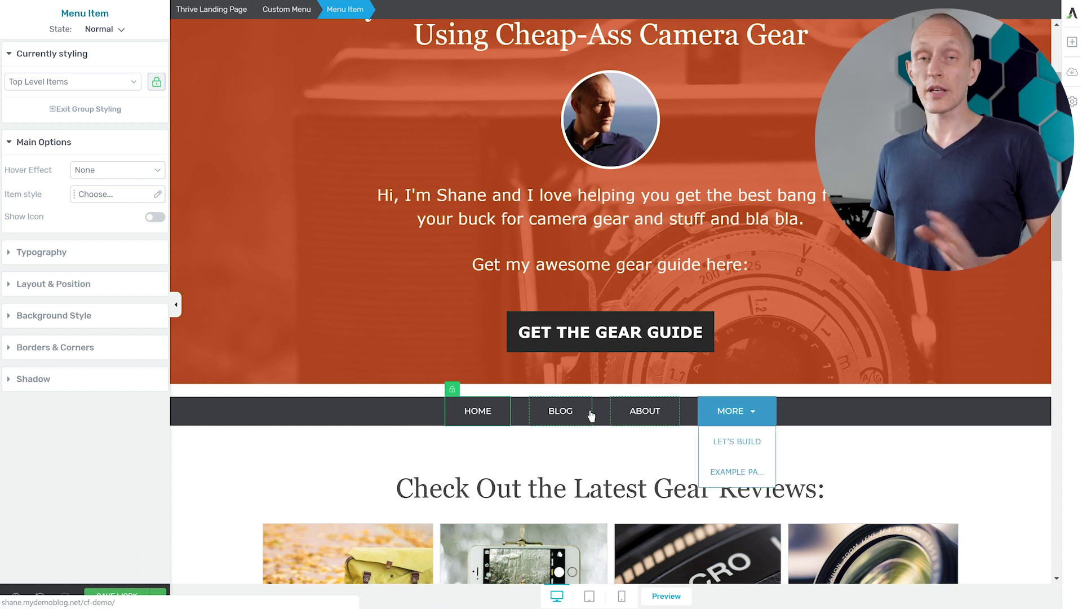
Restore group styling for the top-level items and raise their font size to 24 px
click(760, 412)
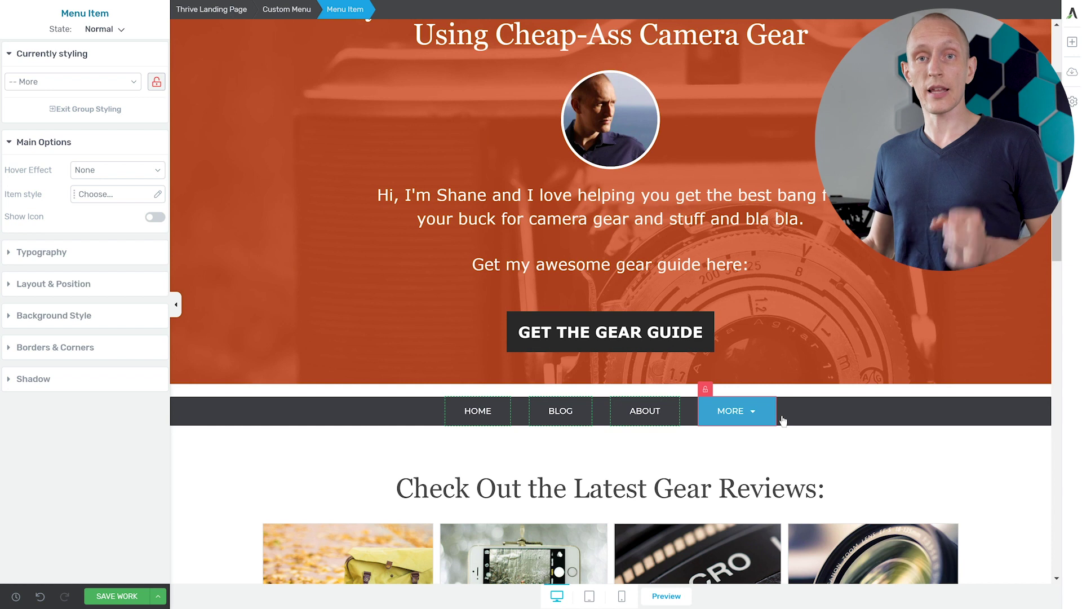
mouse_move(753, 413)
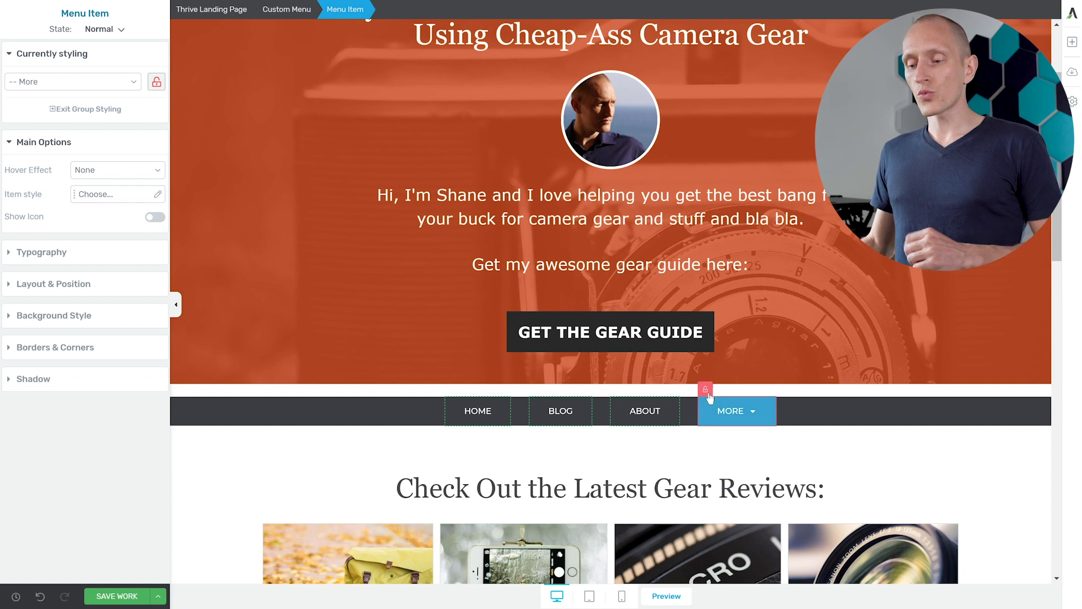
click(706, 389)
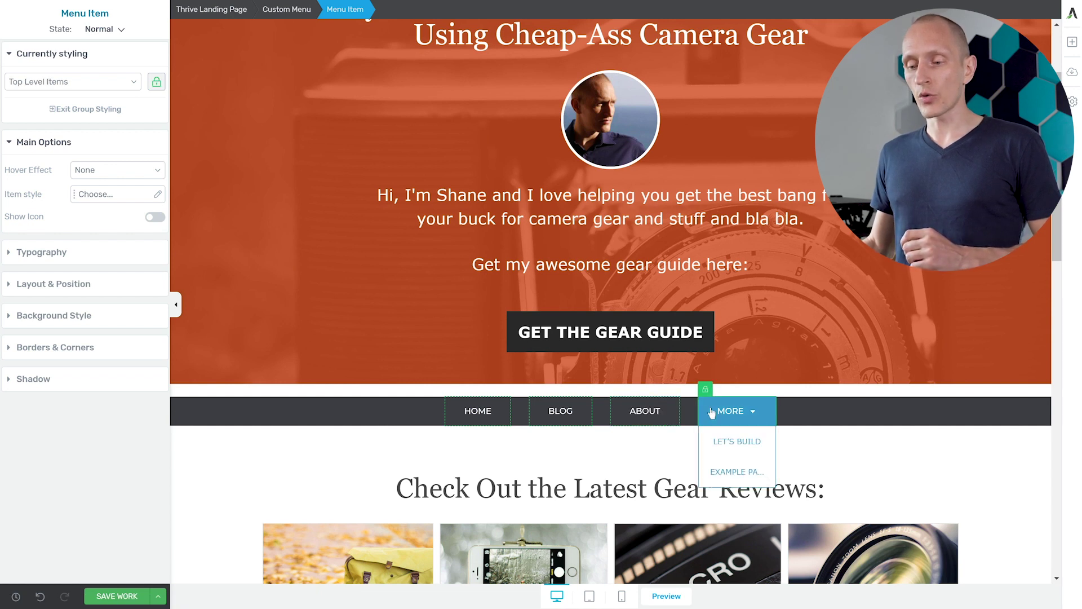
click(488, 420)
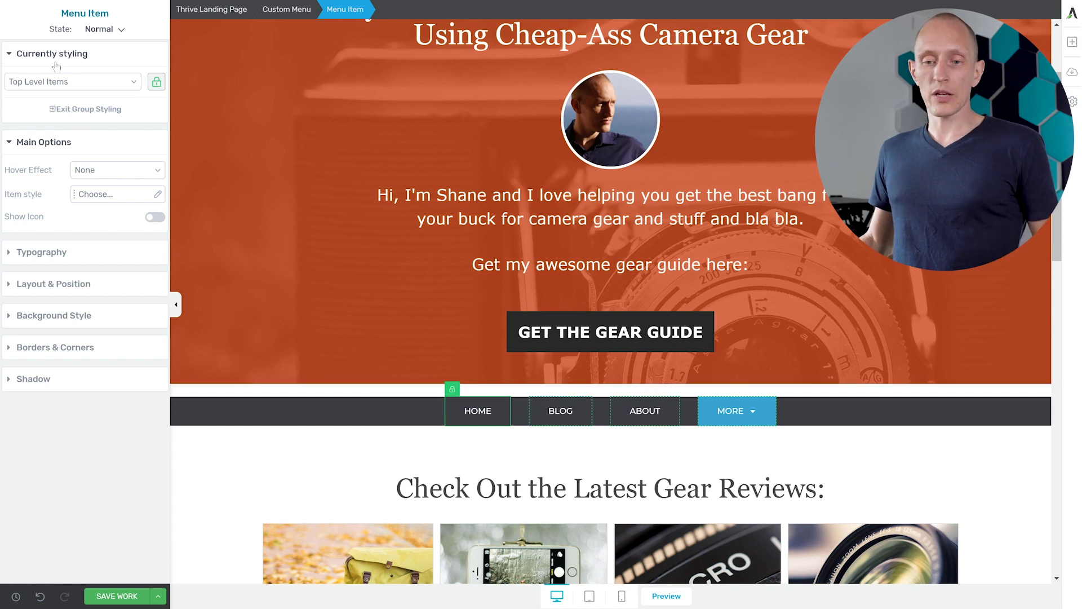
click(73, 256)
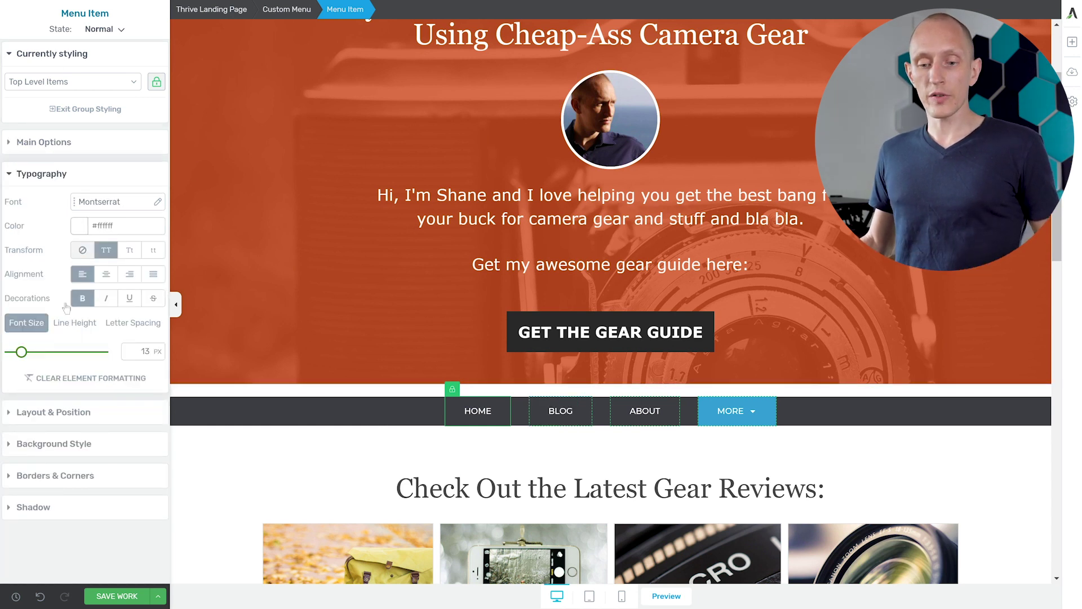
drag(22, 355, 32, 360)
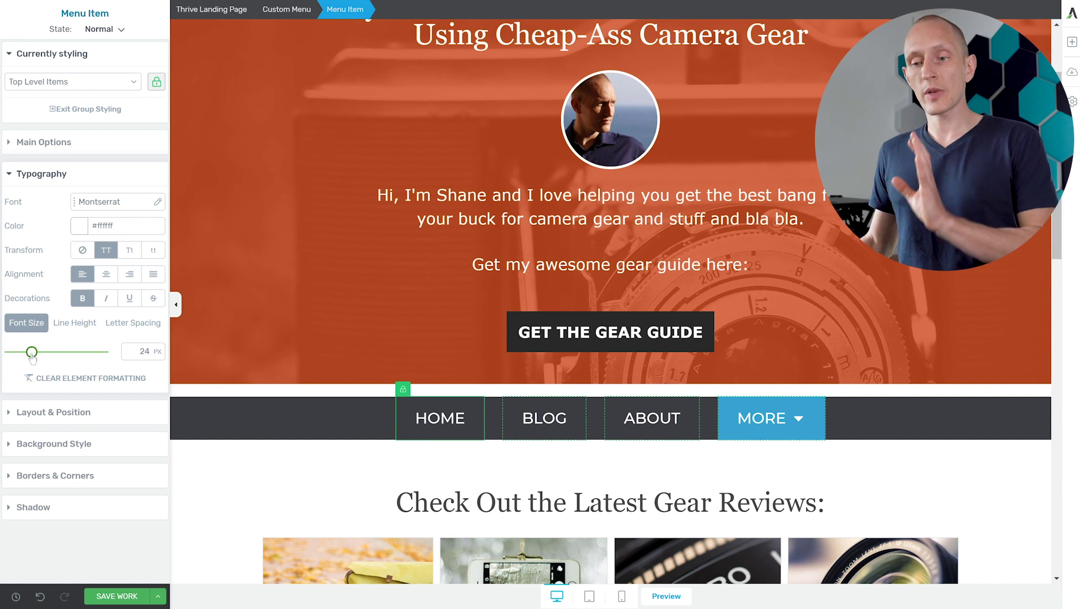
Turn on Show Icon for the top-level items and apply the smile-beam-light icon
click(62, 144)
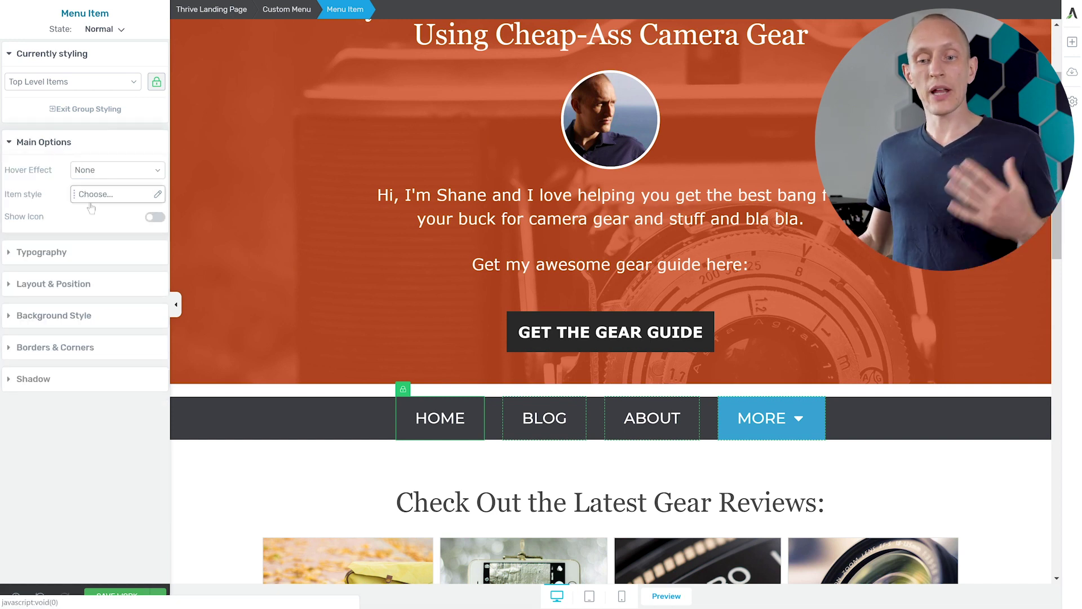
click(155, 218)
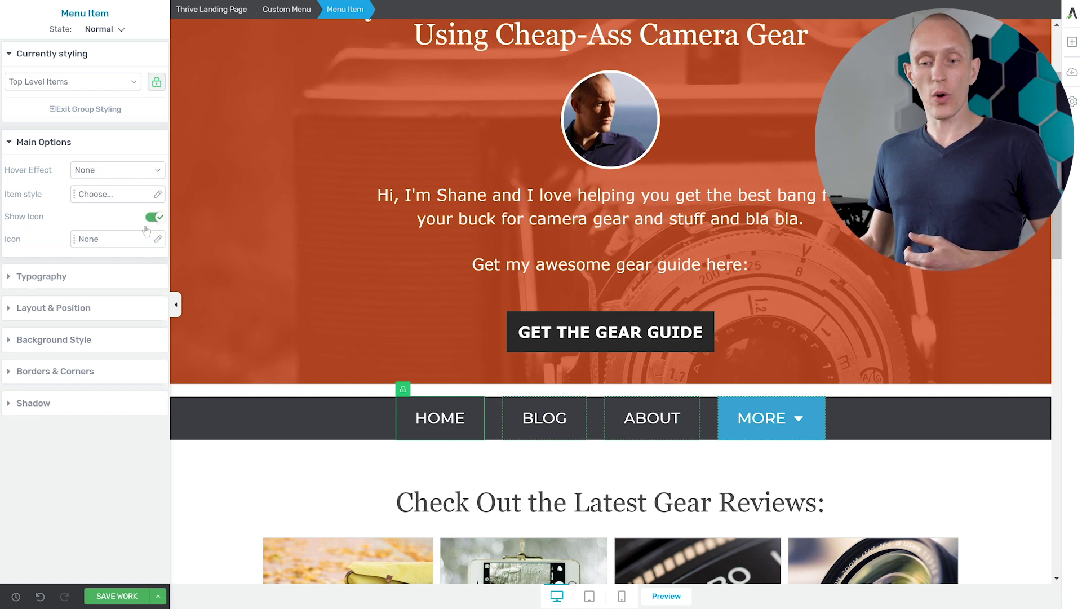
click(93, 241)
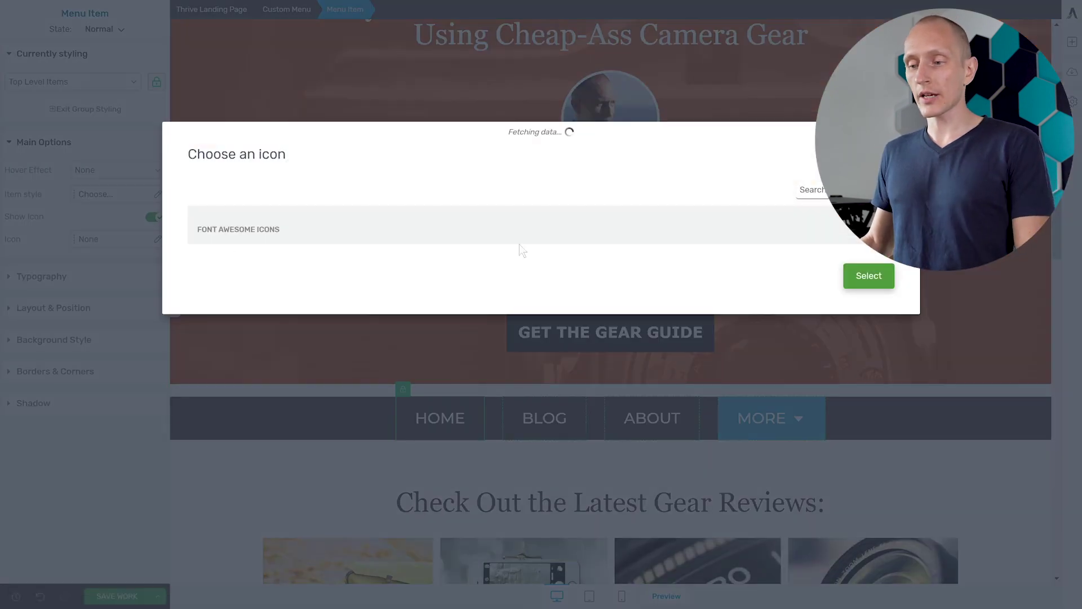
text(smil)
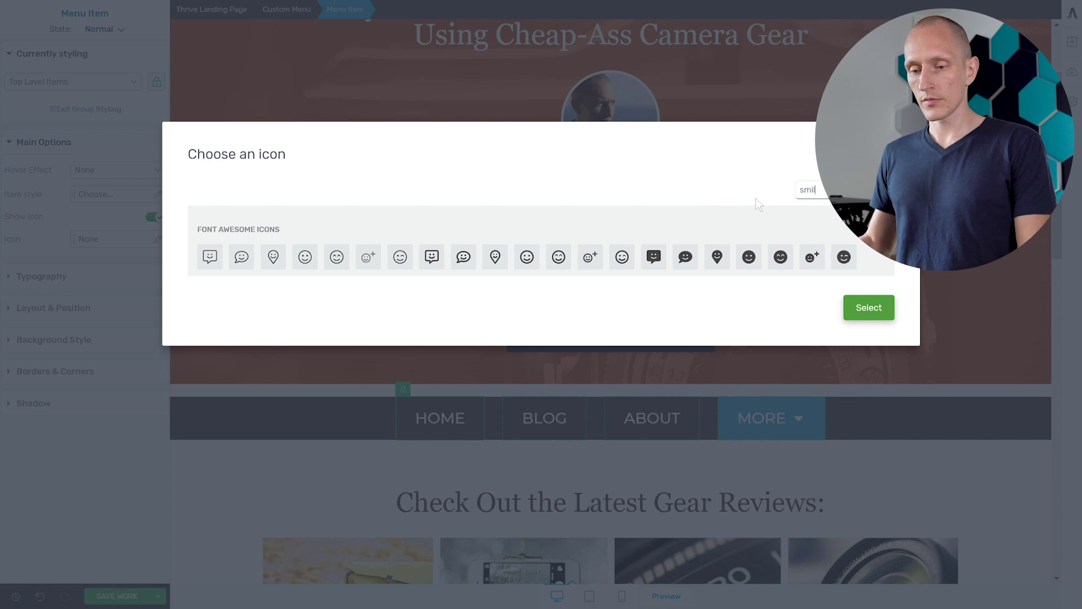
click(340, 260)
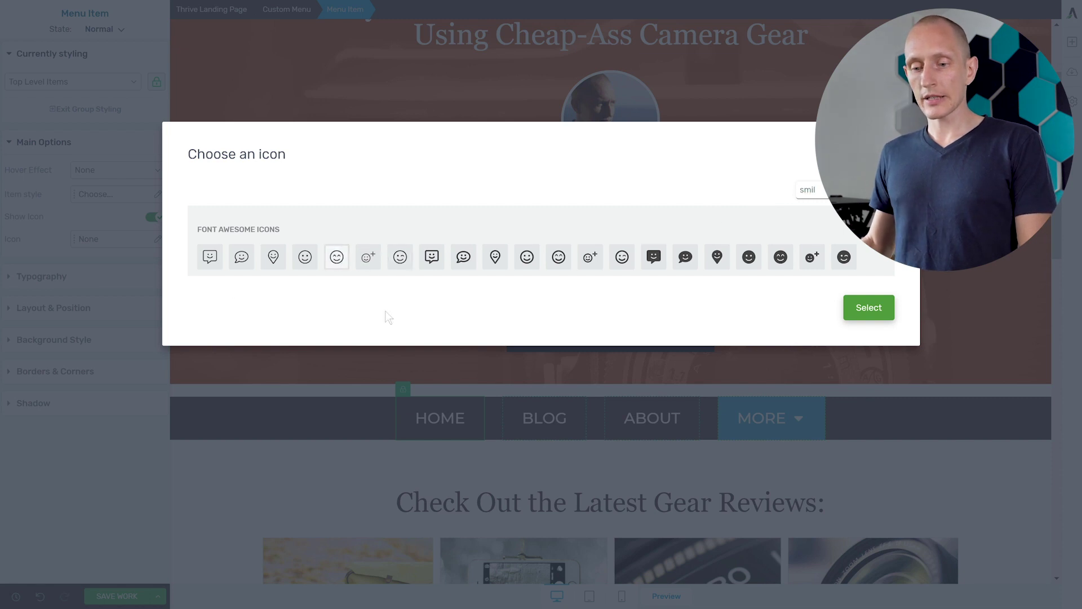
click(868, 309)
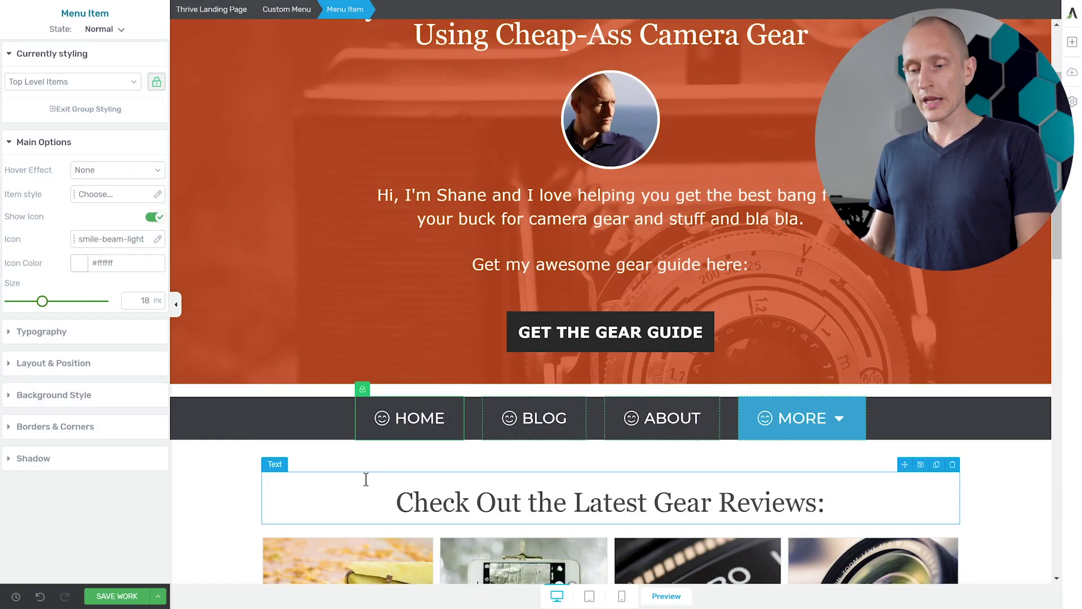
mouse_move(799, 419)
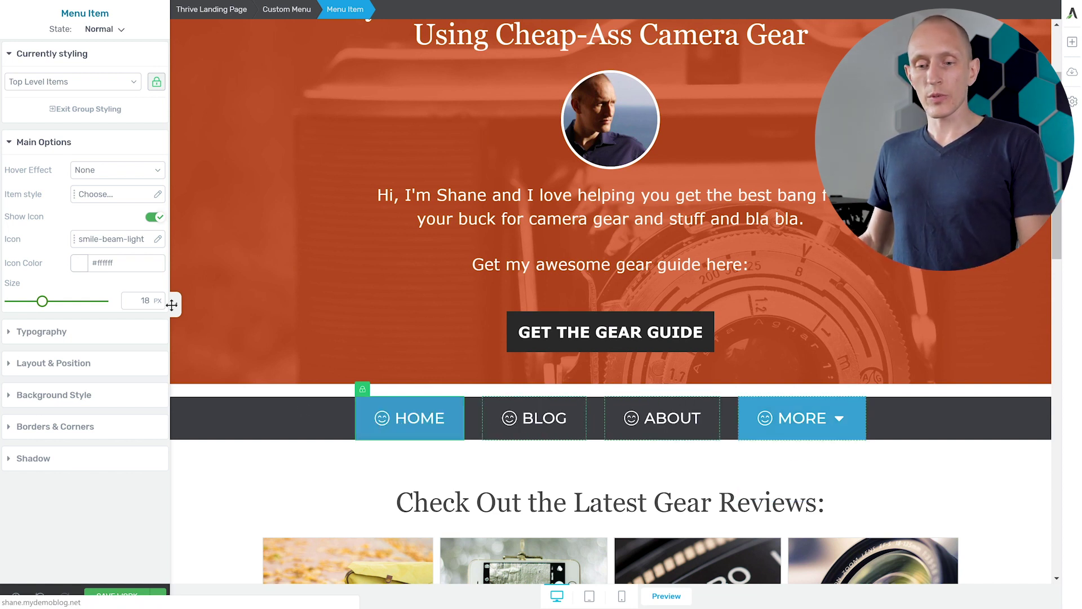
Color the top-level menu icons red (#e26363)
click(78, 264)
mouse_move(101, 305)
mouse_down()
mouse_move(130, 295)
mouse_move(87, 300)
mouse_up()
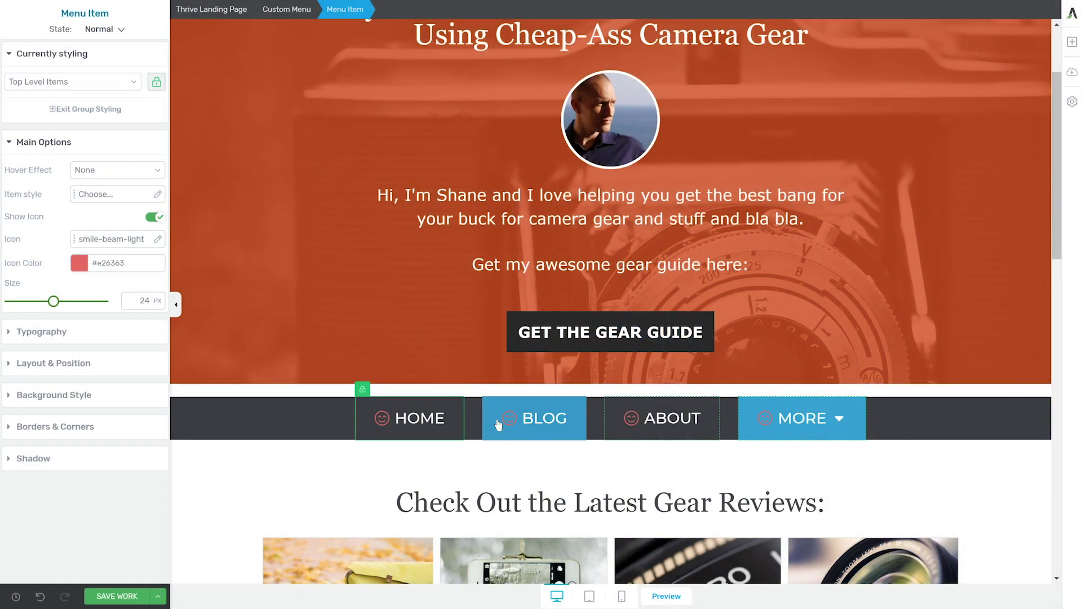
click(157, 83)
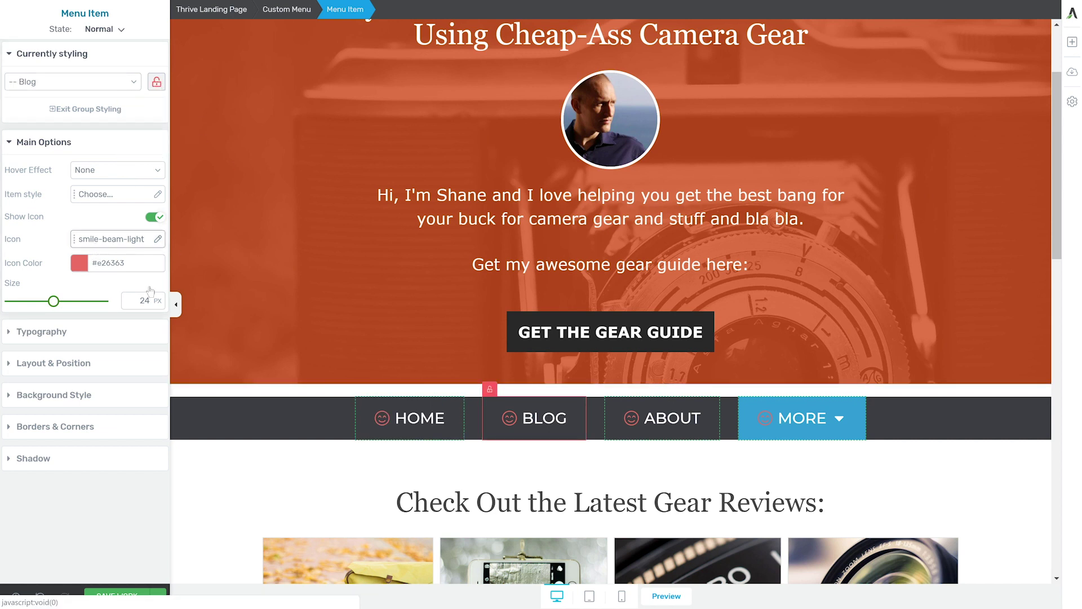
Give BLOG alone a green #91e263 arrow-alt-circle icon, then re-lock group styling
click(158, 239)
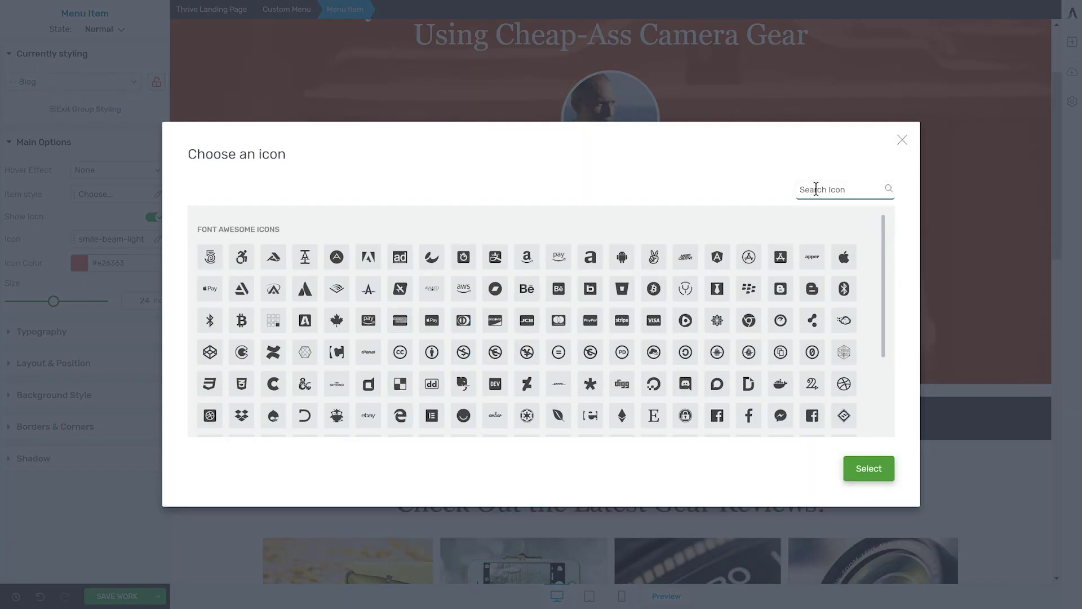
click(816, 189)
text(right)
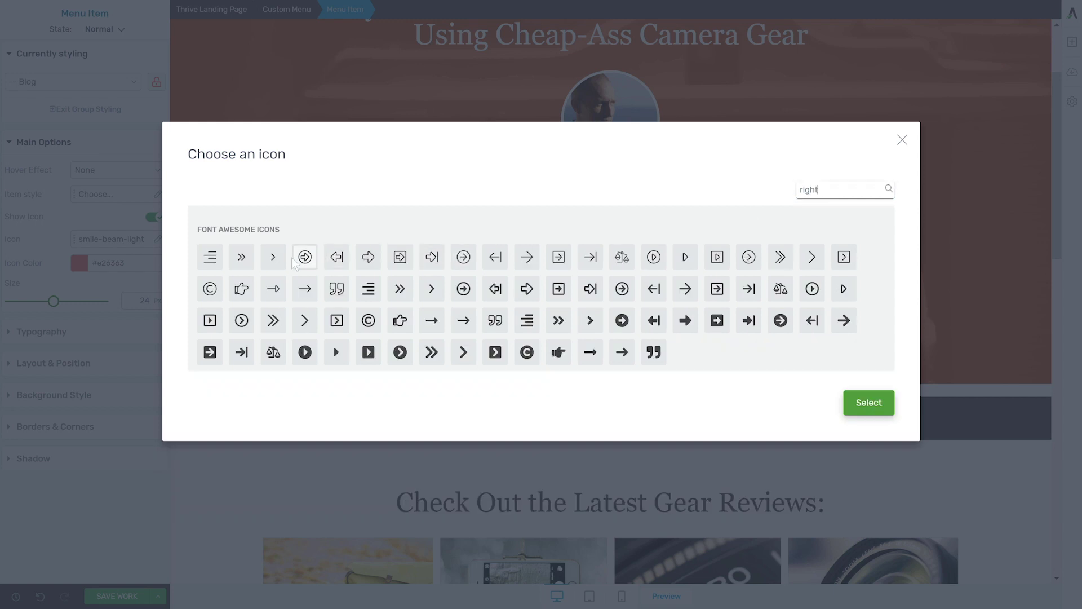
click(869, 402)
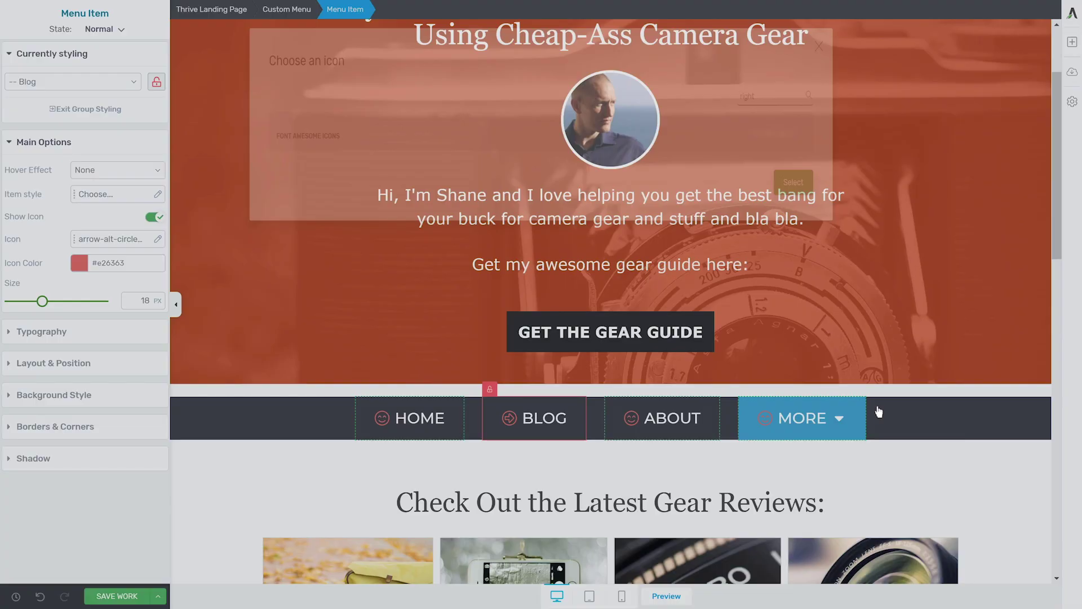
click(79, 264)
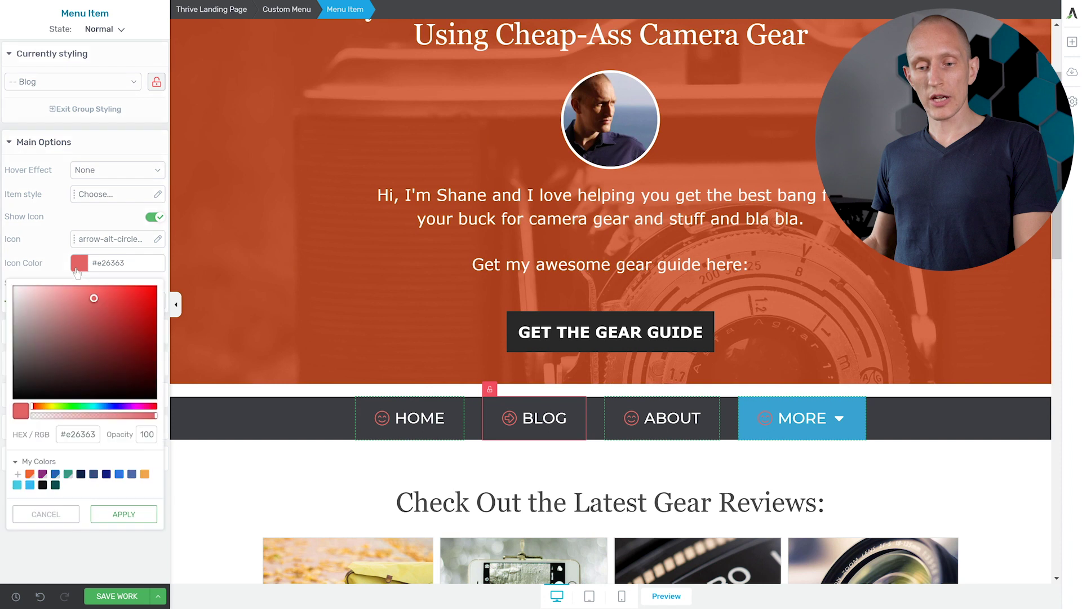
click(65, 407)
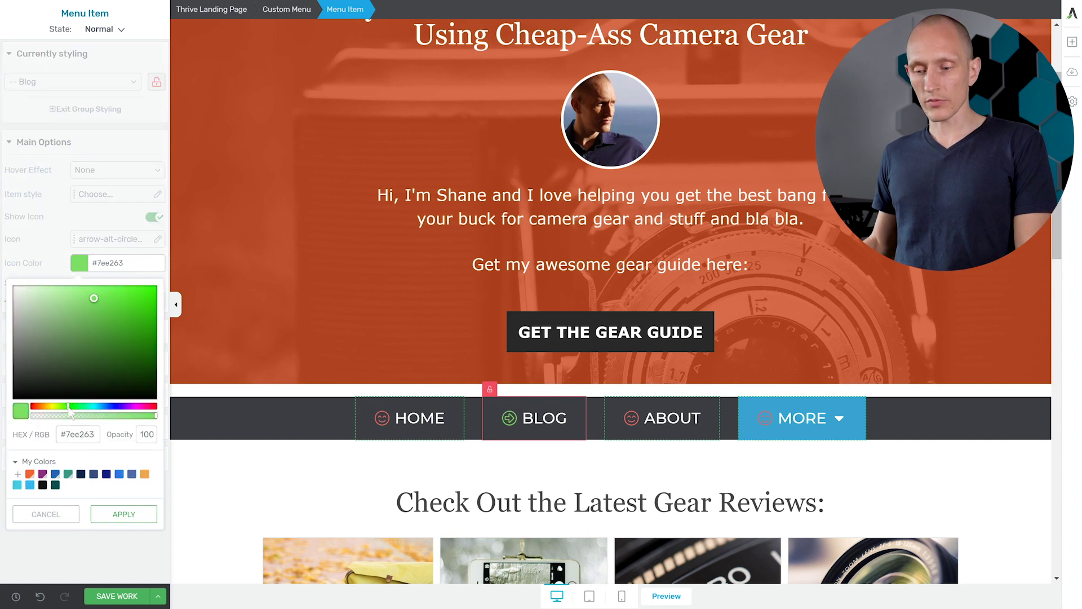
click(125, 514)
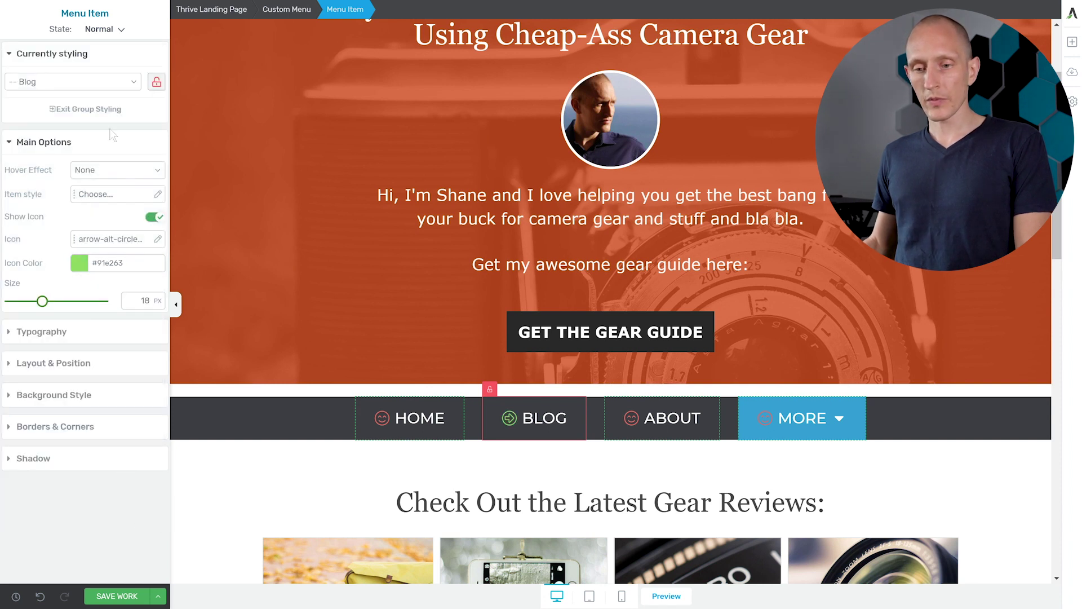
click(157, 84)
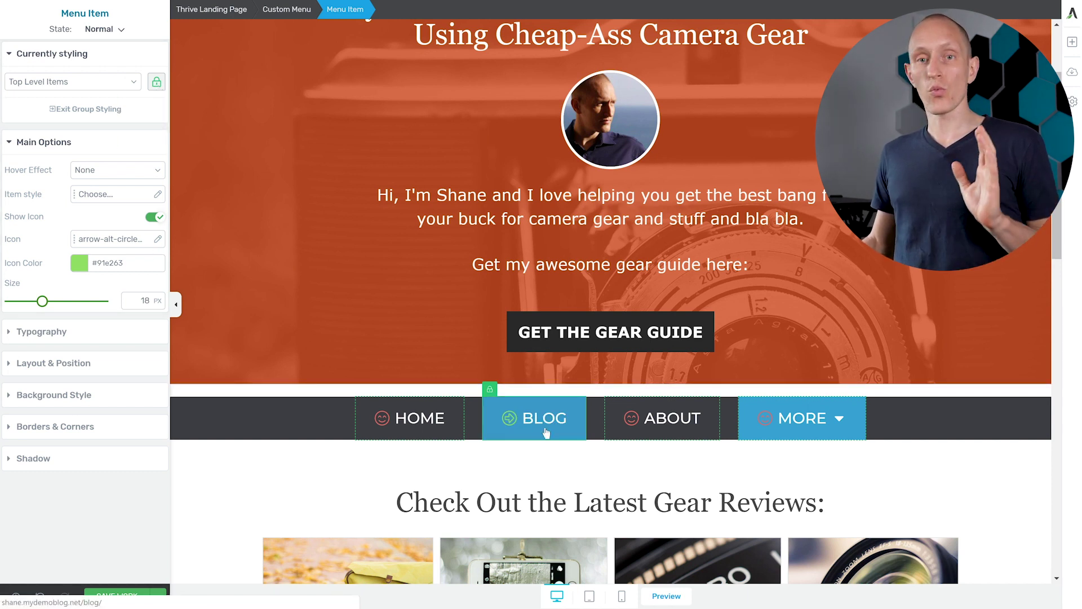
Give ABOUT its own boot-light icon colored cyan #63cfe2
click(677, 425)
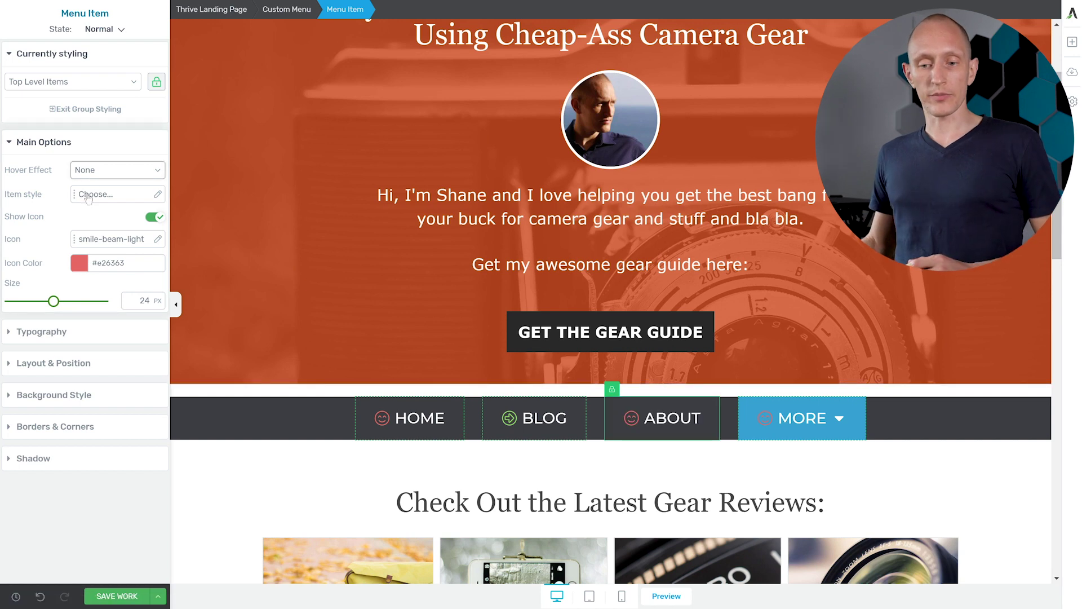
click(612, 389)
click(631, 418)
scroll(736, 348, down, 15)
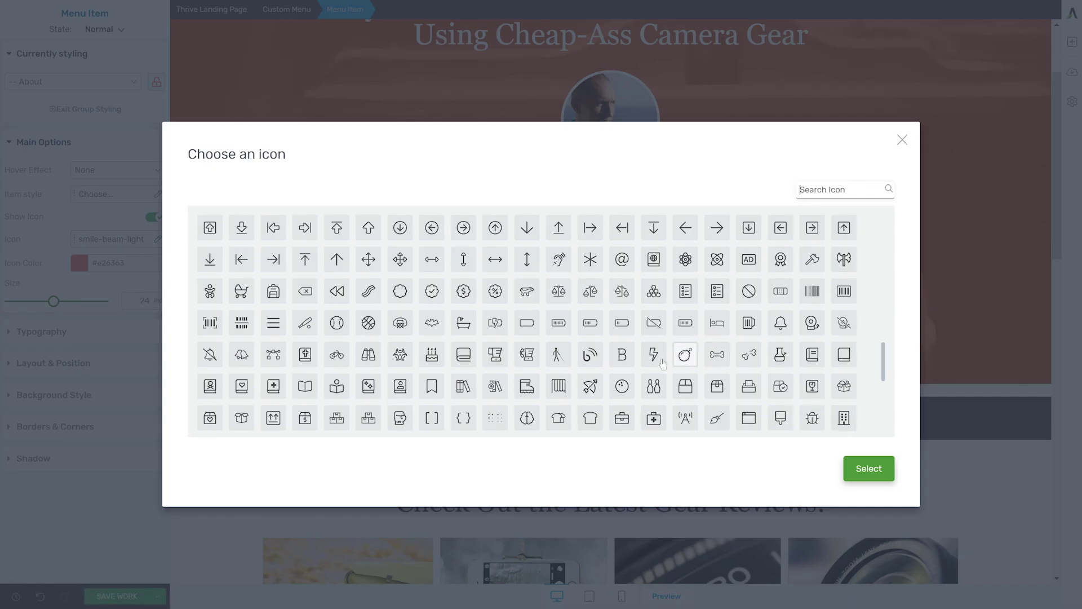
click(527, 386)
click(869, 468)
click(79, 262)
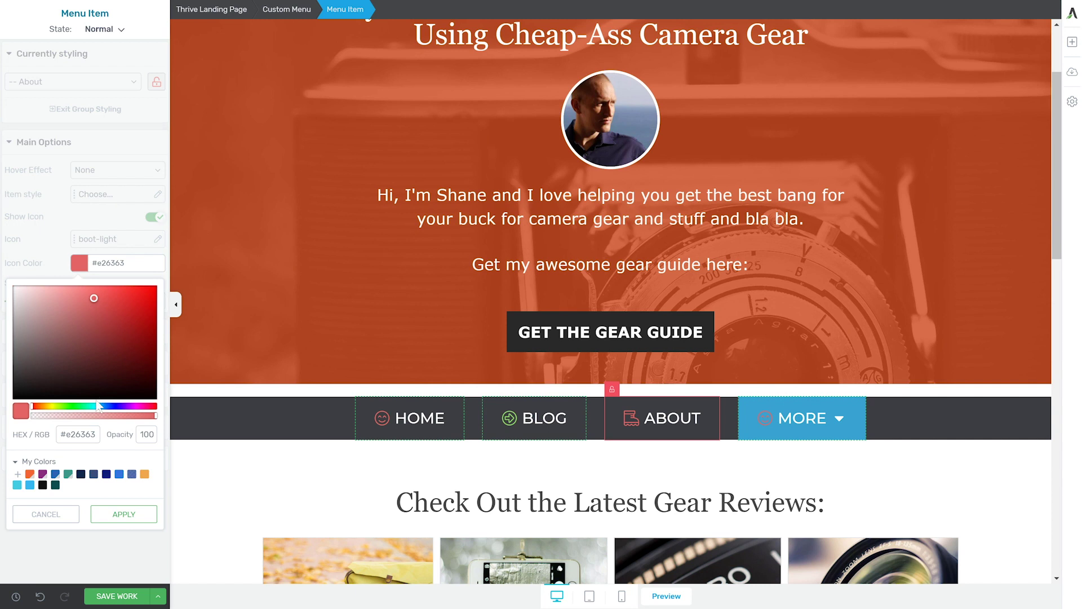
click(97, 406)
click(156, 82)
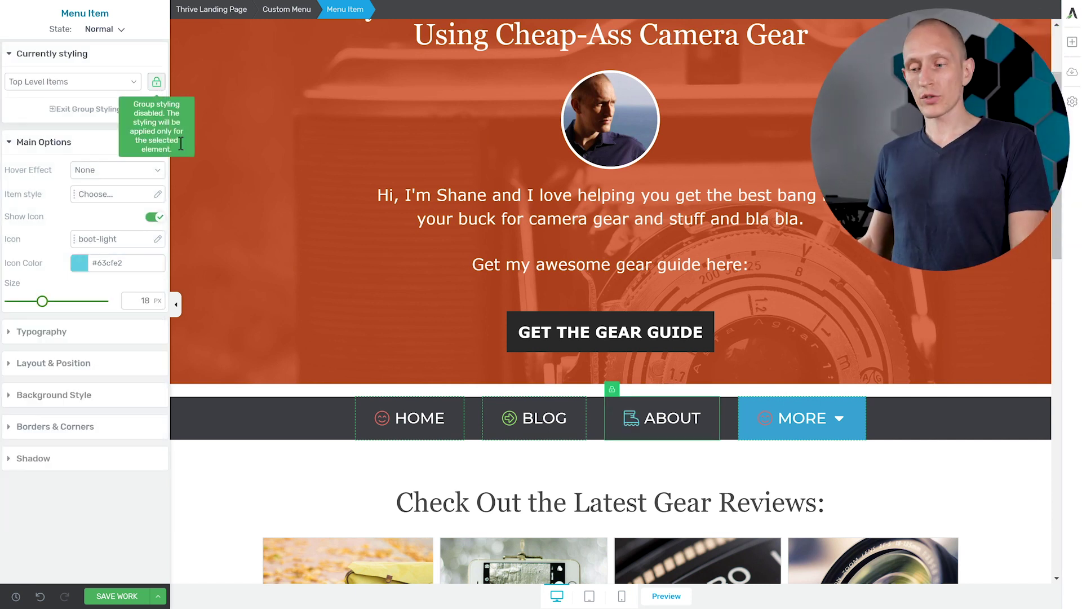
Remove the icon from the MORE item and return to group styling
click(802, 418)
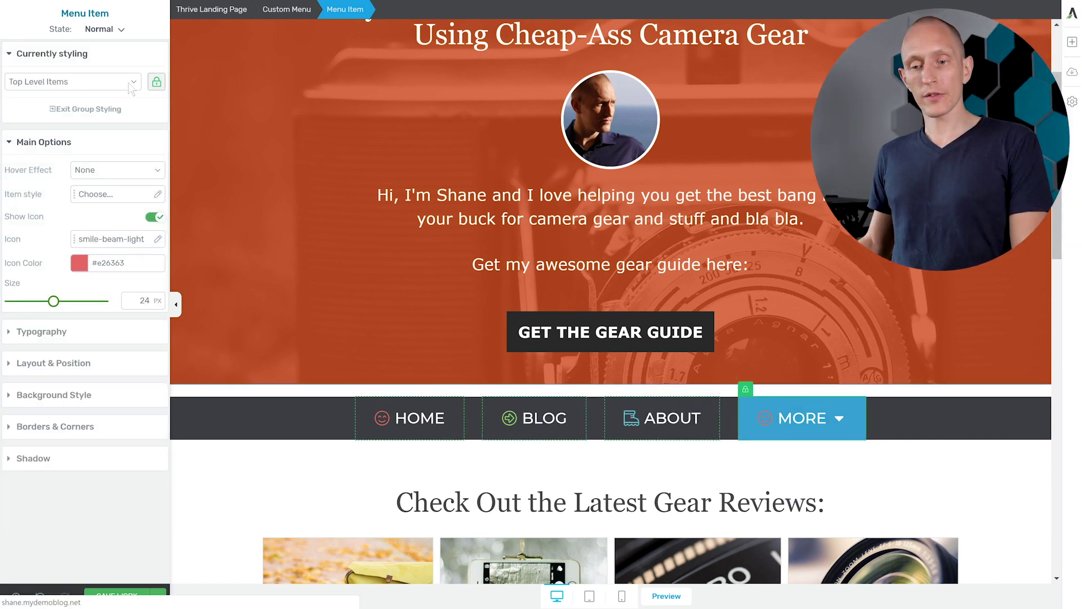
click(154, 218)
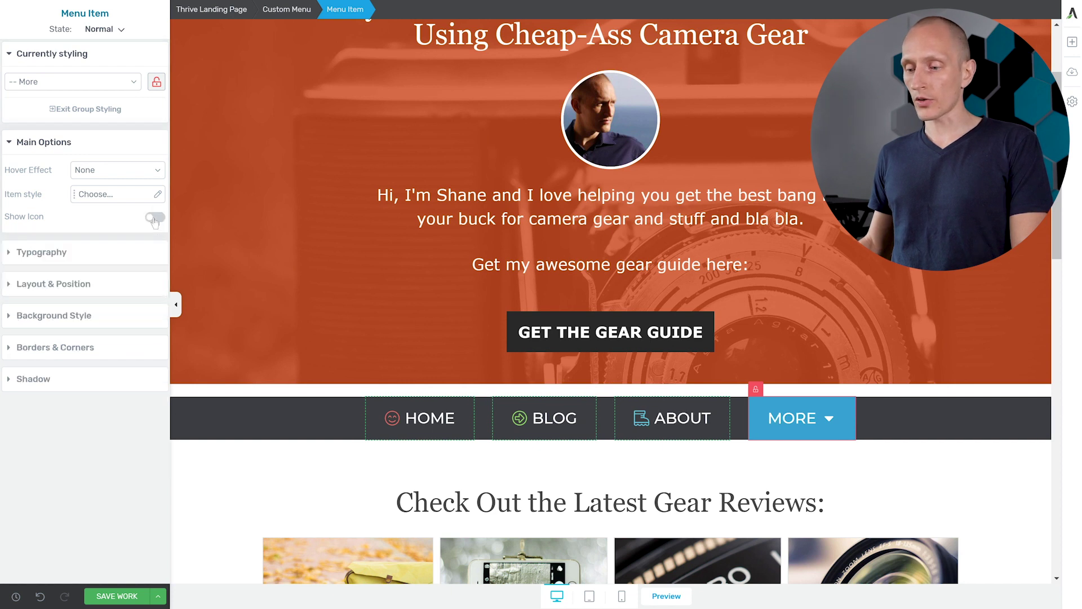
click(157, 82)
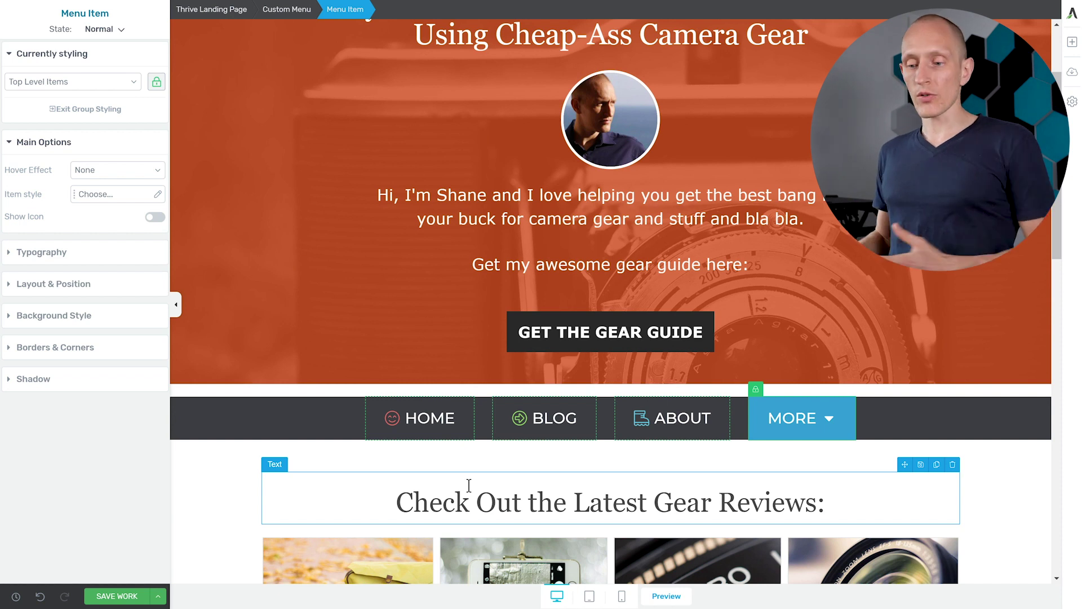
click(453, 431)
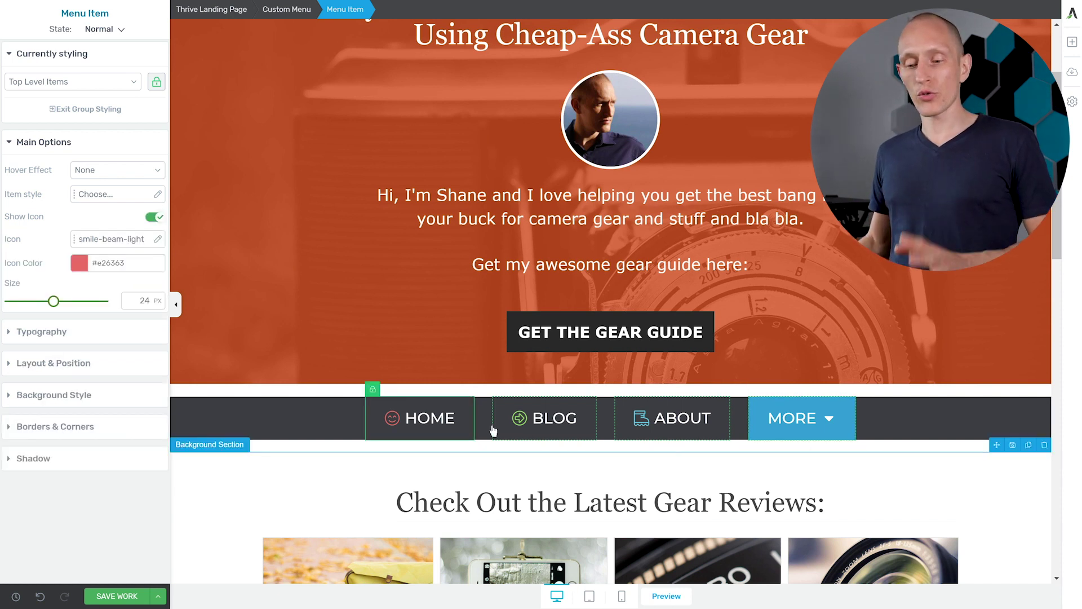
Enlarge the top-level menu icons to 30 px and try several shades of red
mouse_move(53, 302)
mouse_down()
mouse_move(79, 302)
mouse_move(47, 303)
mouse_move(68, 310)
mouse_up()
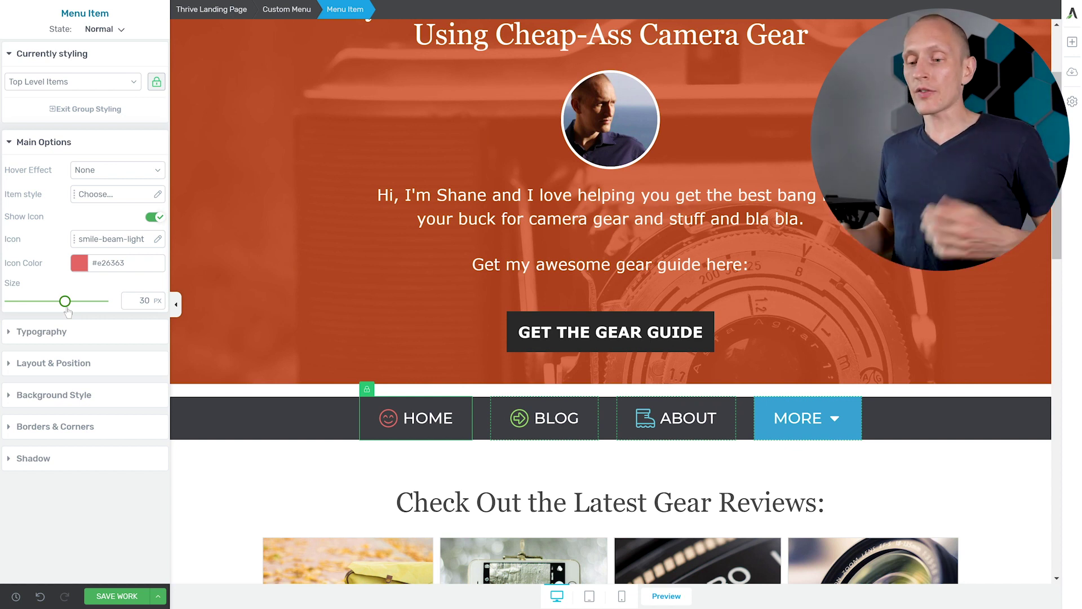
click(79, 263)
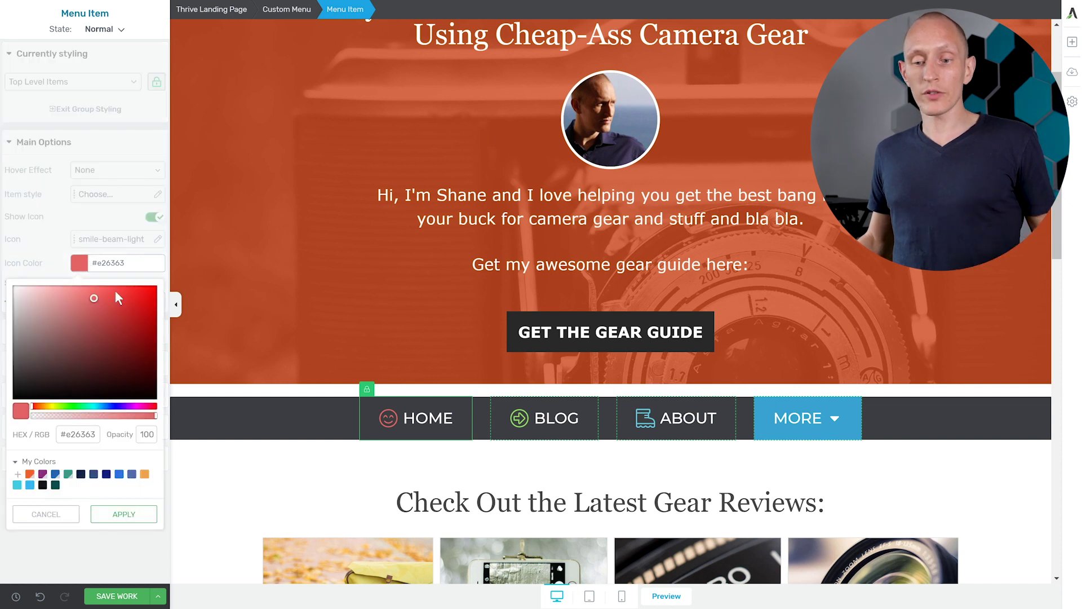
click(100, 319)
click(117, 341)
click(111, 309)
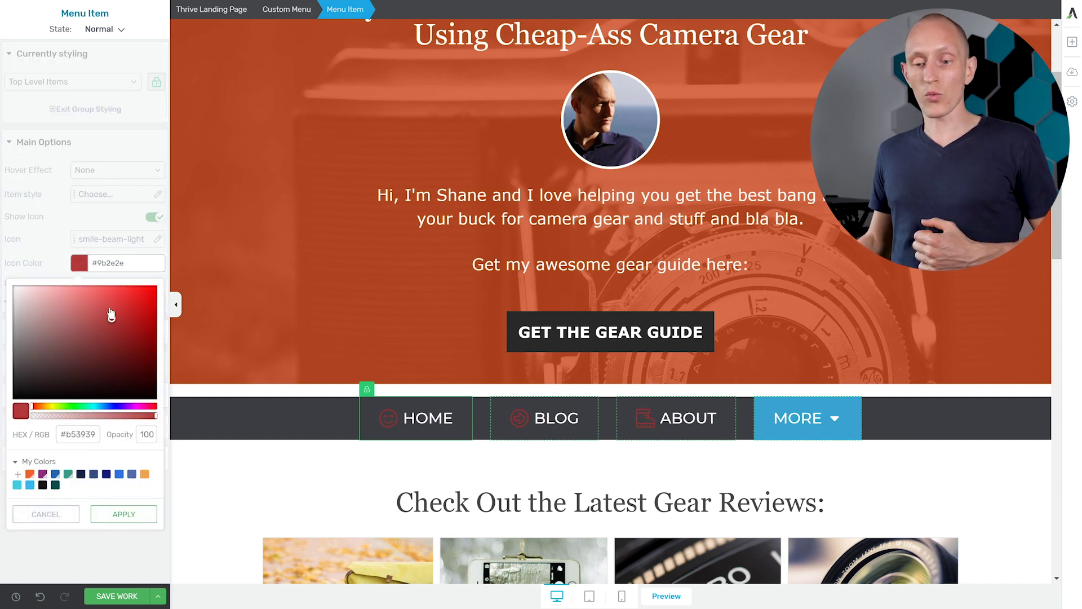
click(108, 301)
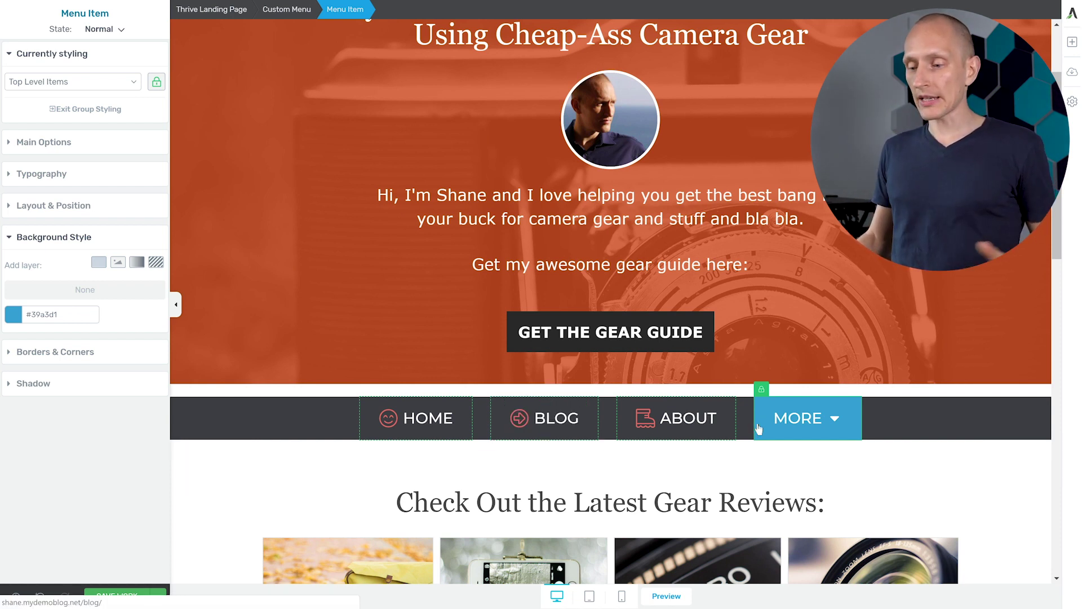
mouse_move(798, 429)
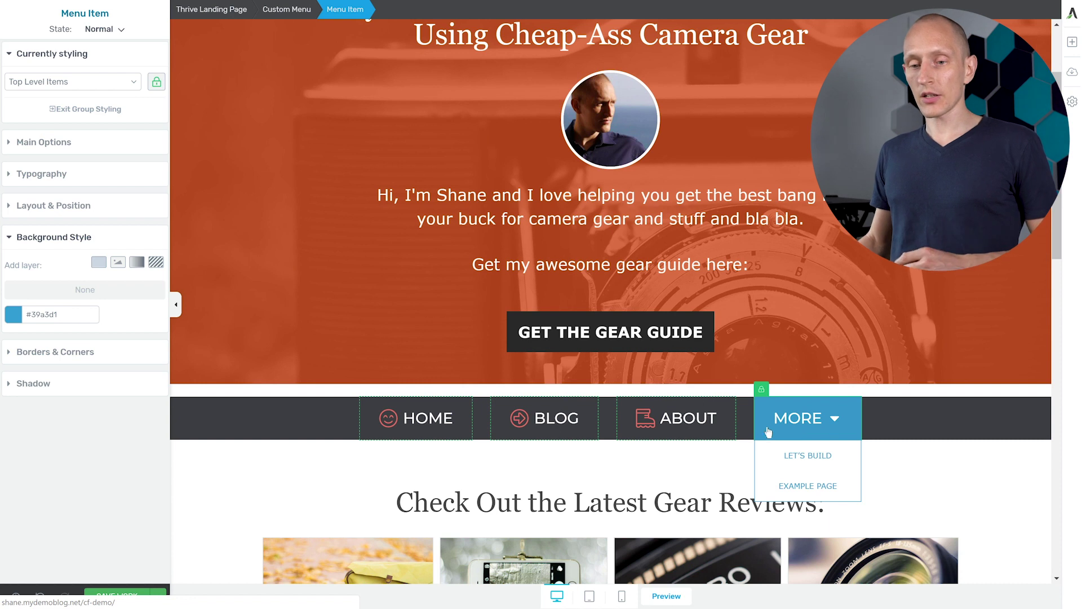
Give MORE its own Flamingo orange background (#f16334)
click(157, 82)
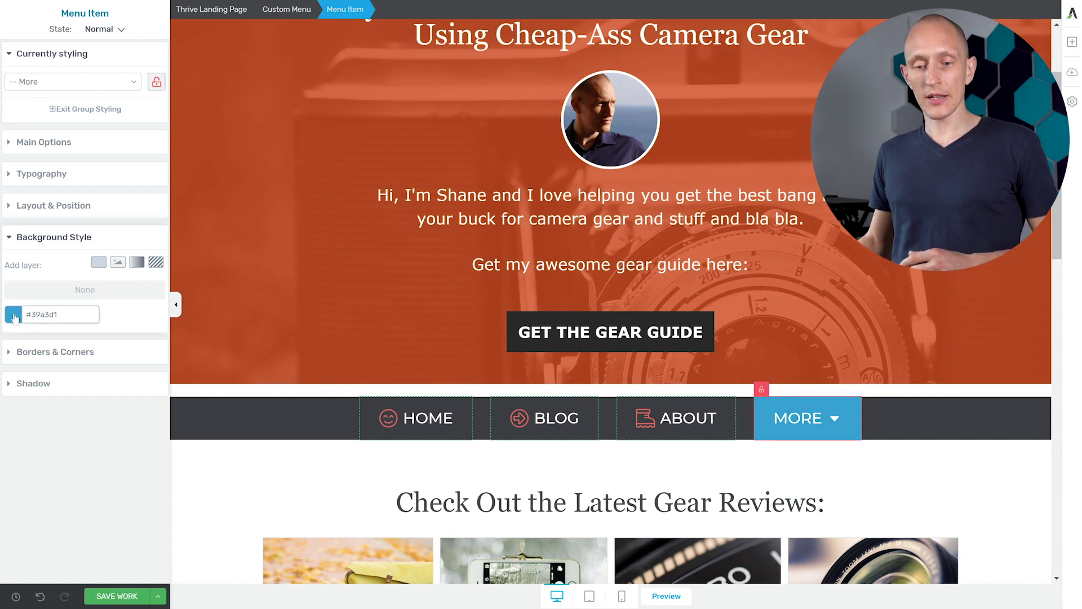
click(13, 315)
click(30, 525)
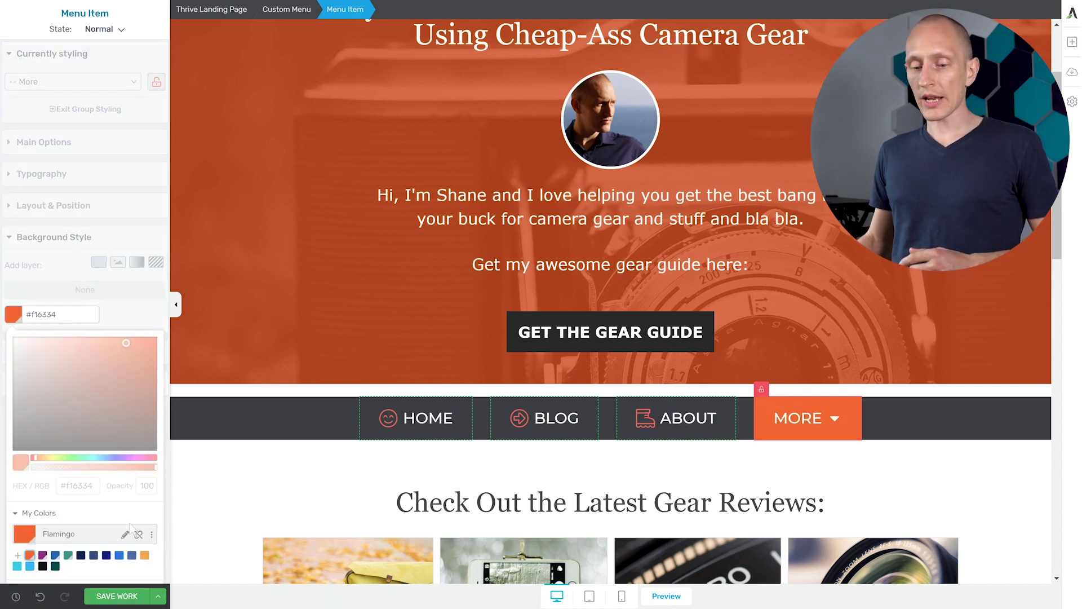
scroll(144, 555, down, 1)
click(124, 566)
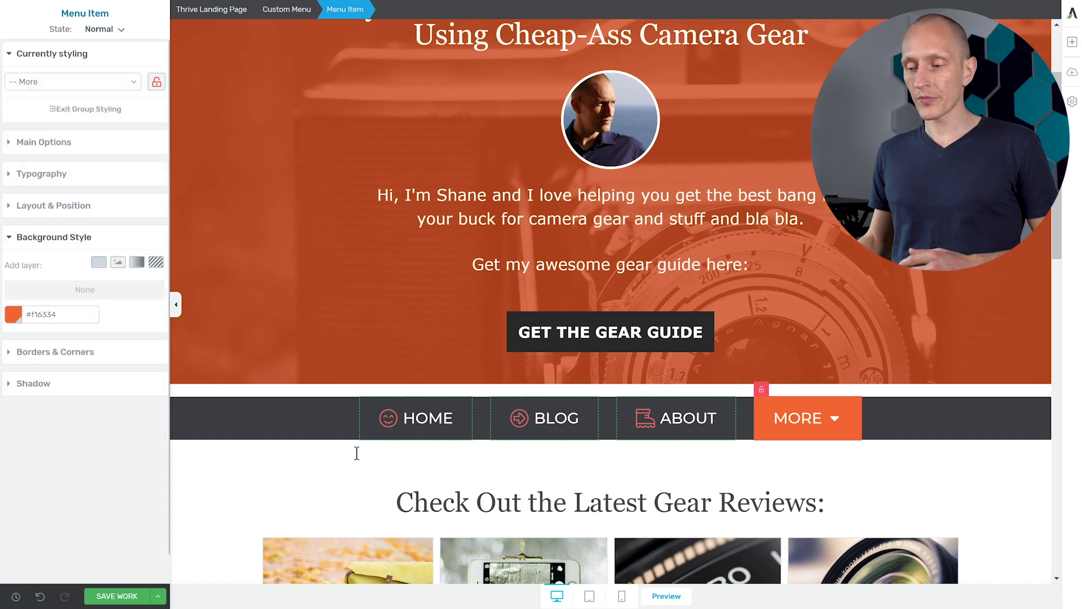
mouse_move(827, 439)
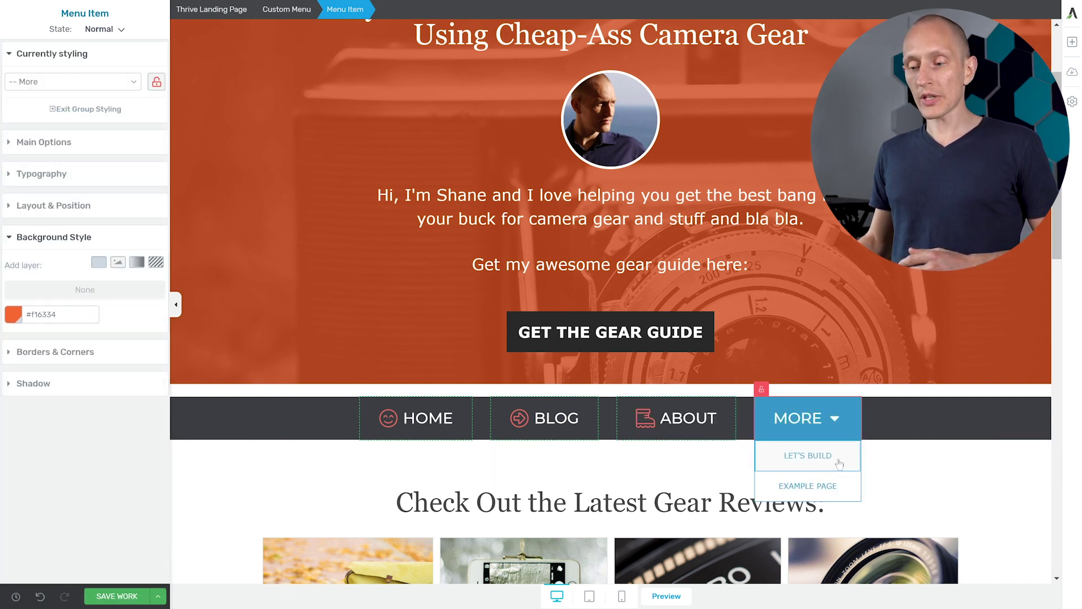
click(840, 464)
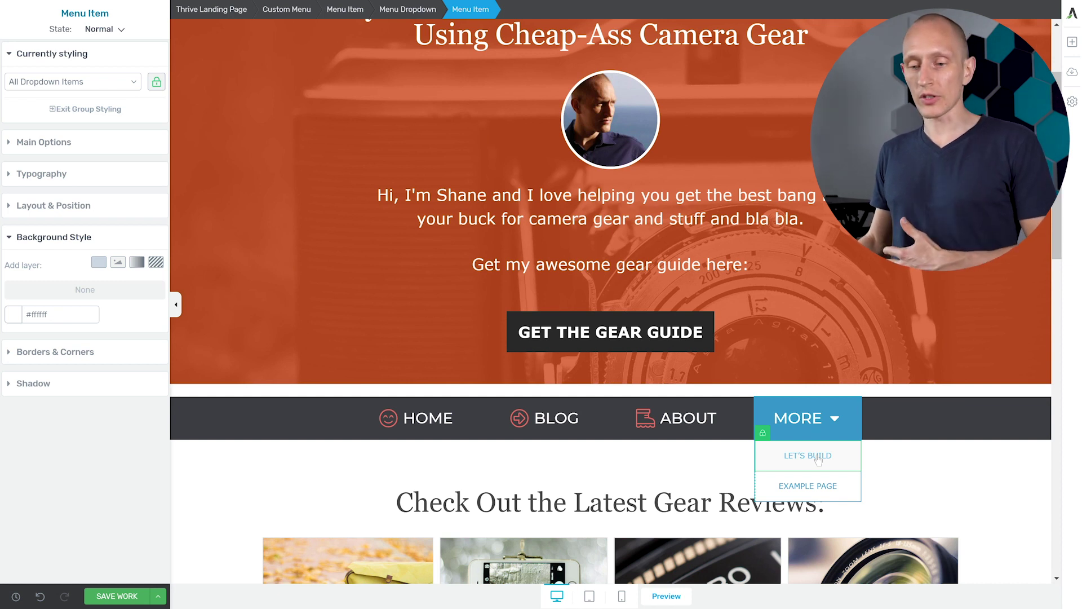
Set the MORE item's hover effect to Brackets
click(798, 438)
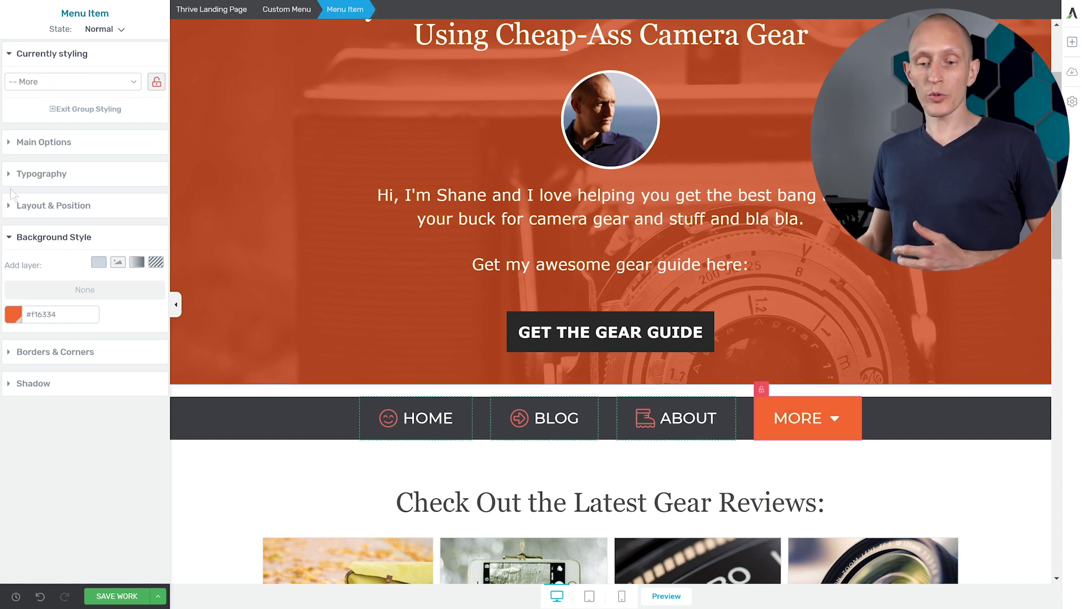
click(52, 143)
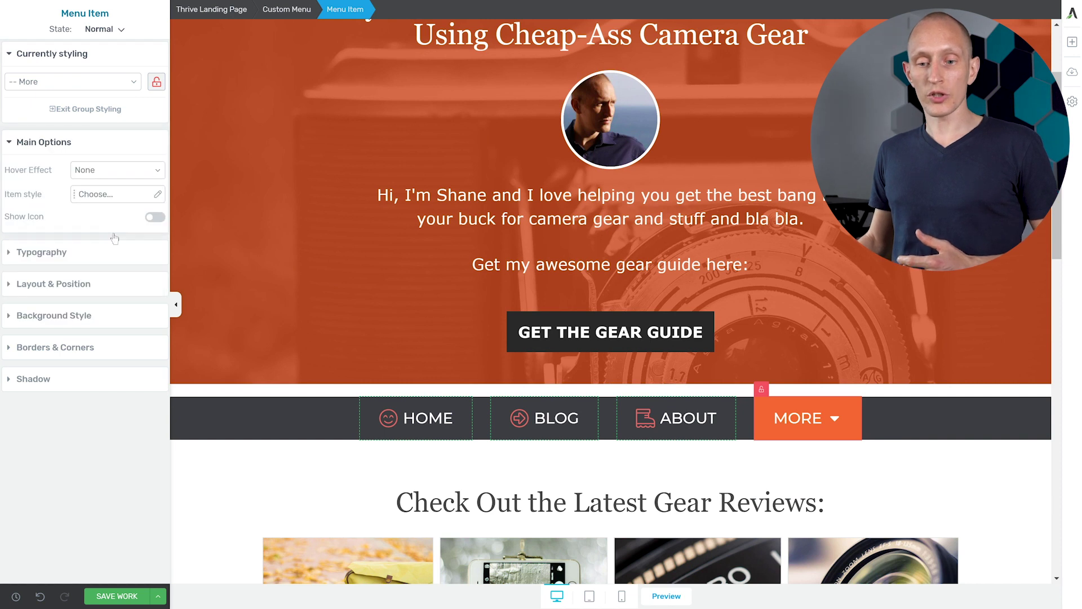
click(95, 173)
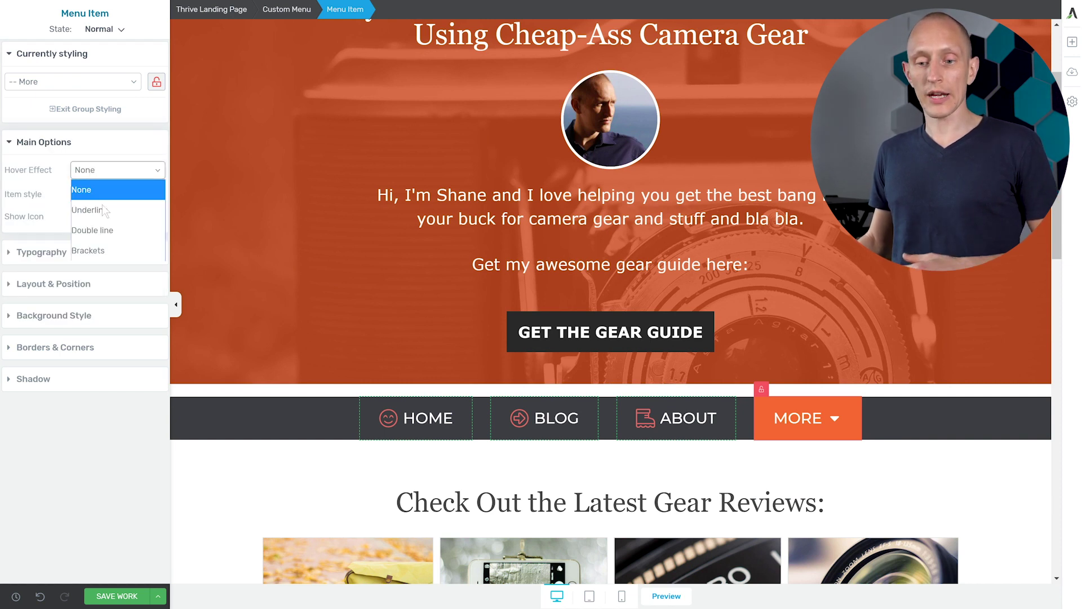
click(89, 250)
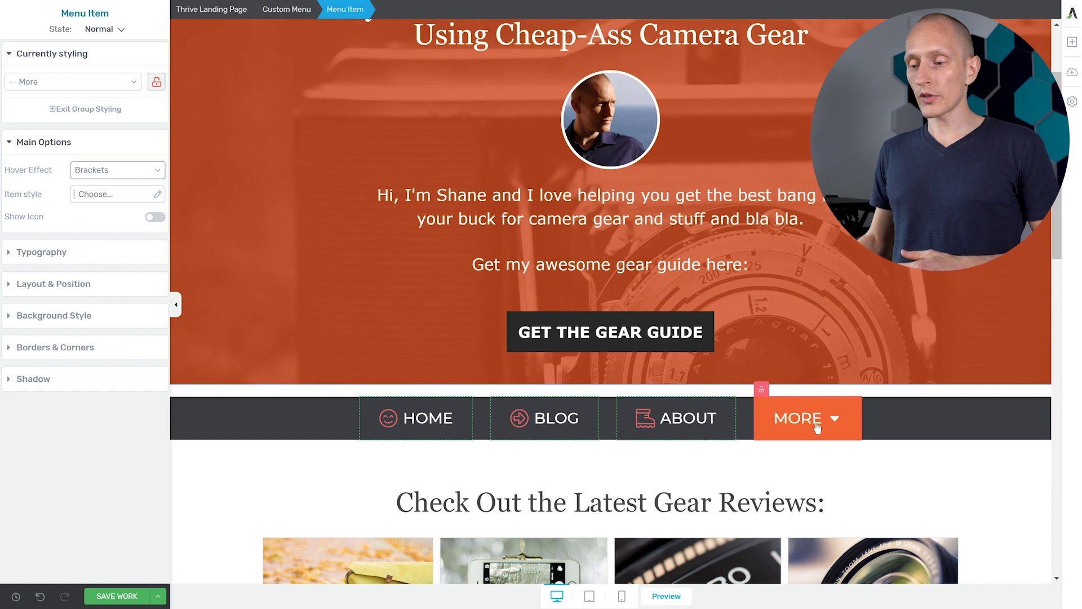
mouse_move(820, 428)
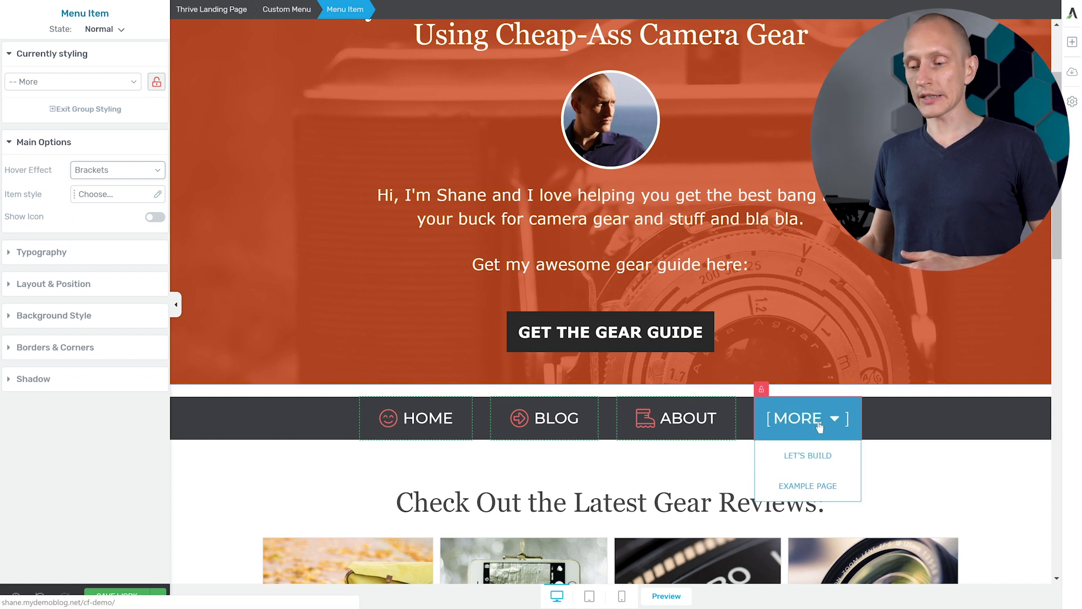
click(450, 416)
click(589, 596)
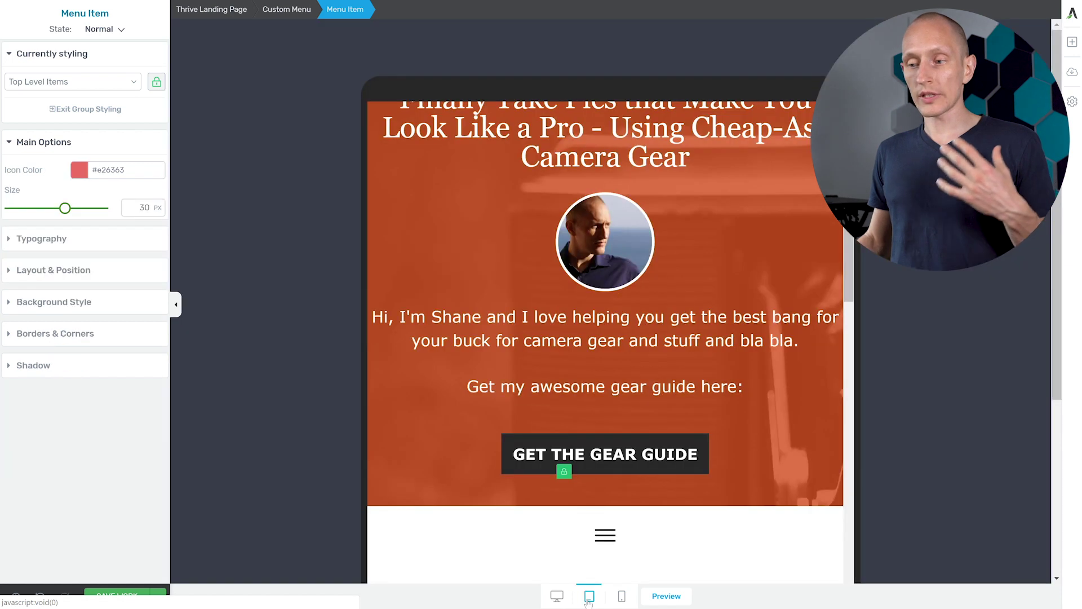
scroll(552, 342, down, 4)
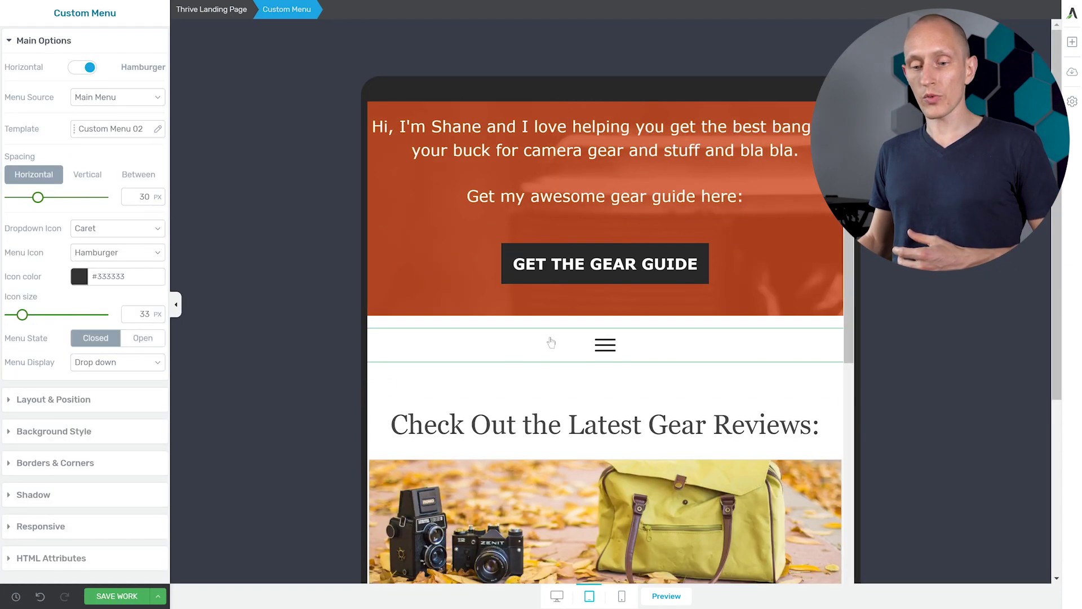
click(150, 339)
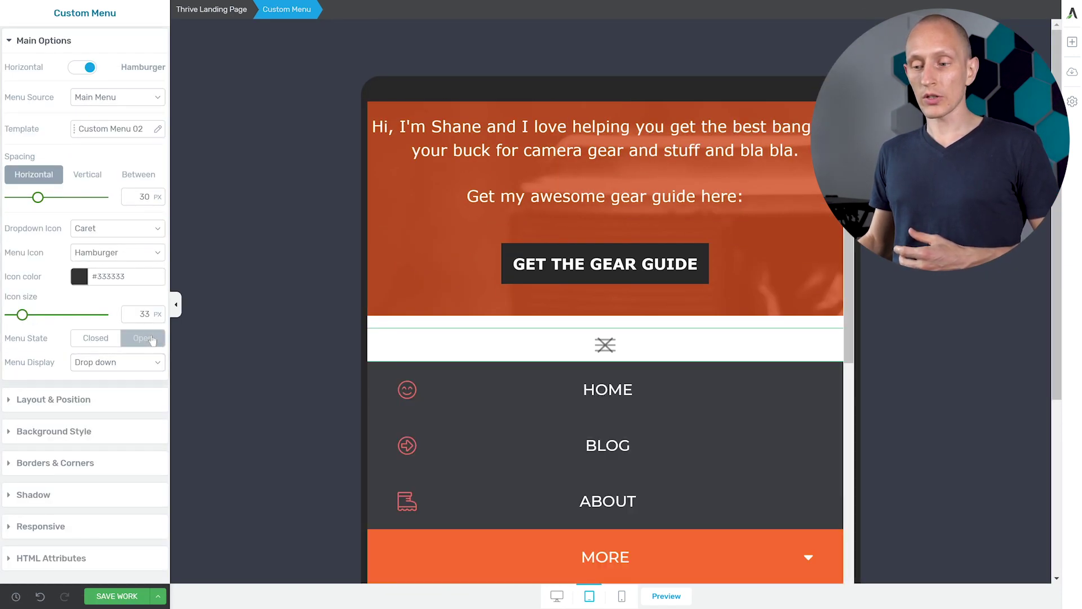
scroll(514, 375, down, 3)
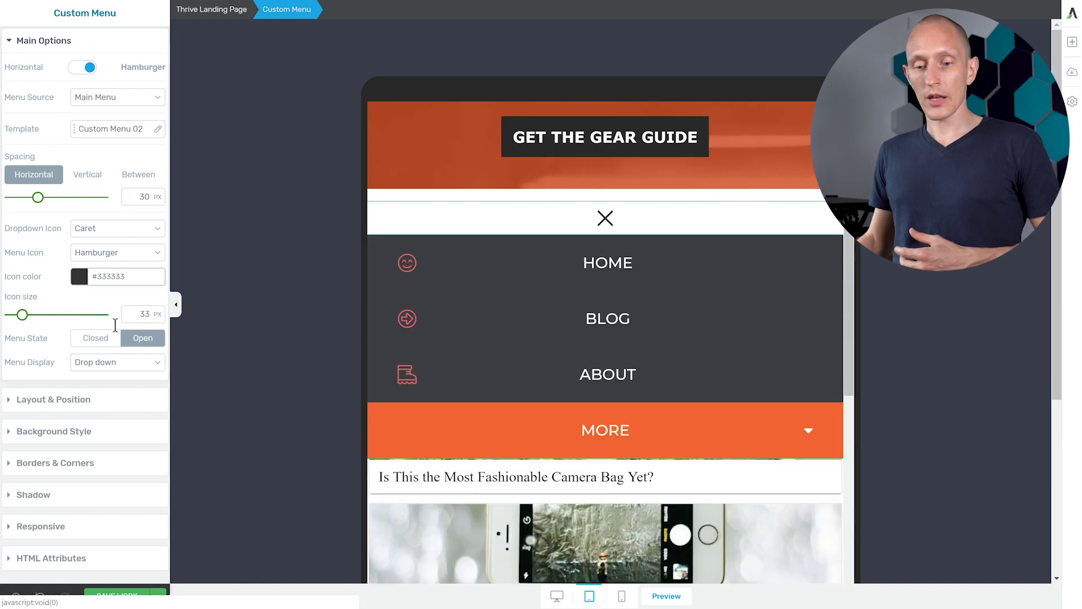
click(104, 338)
scroll(800, 289, up, 5)
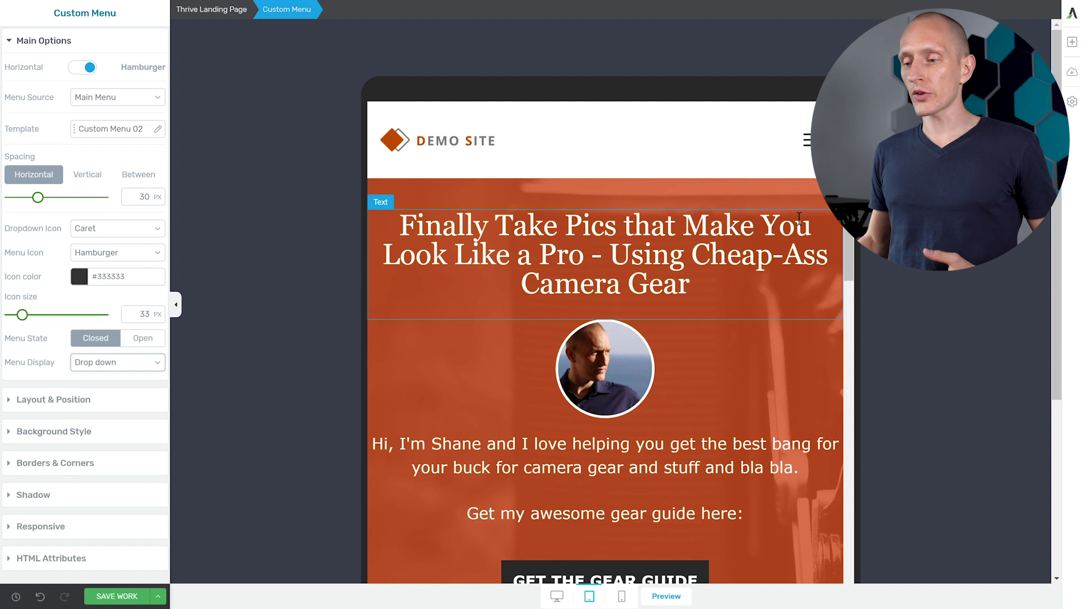
Set the header menu display to Off screen, right, previewing it opened and closed
click(808, 140)
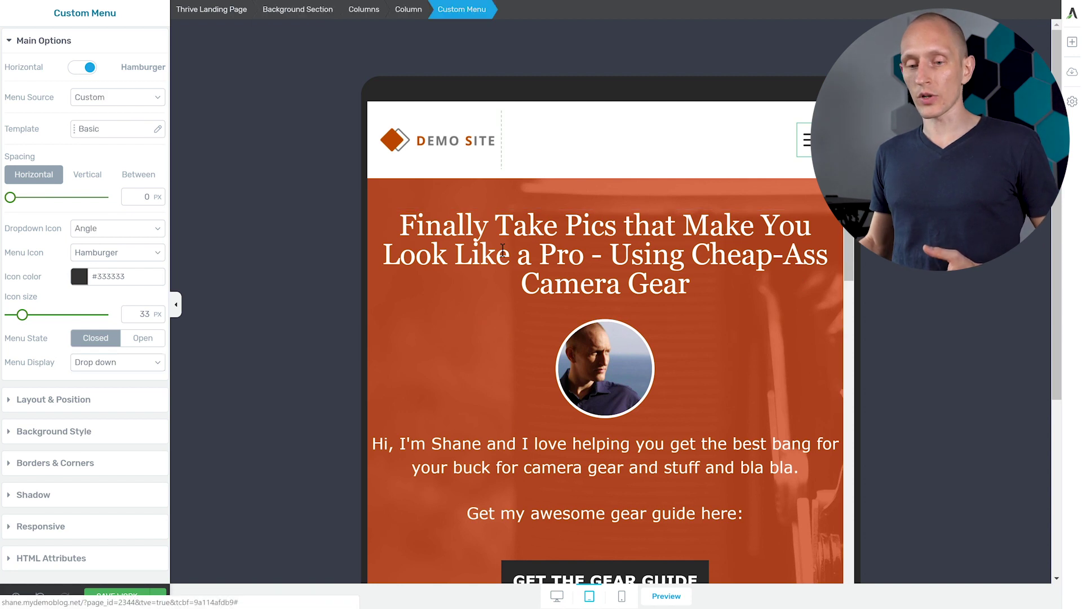
click(123, 367)
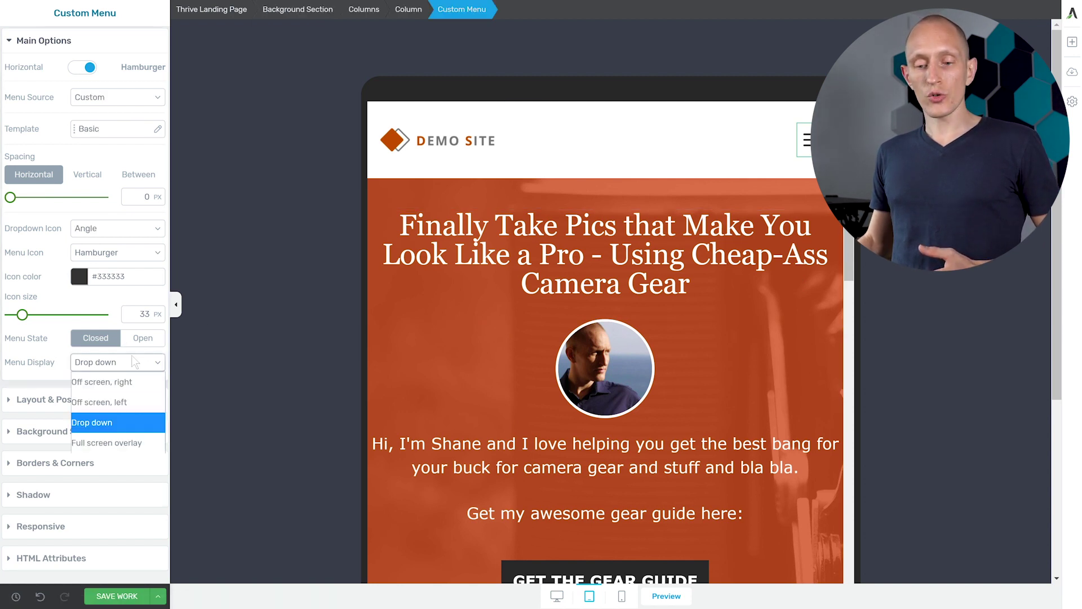
click(145, 341)
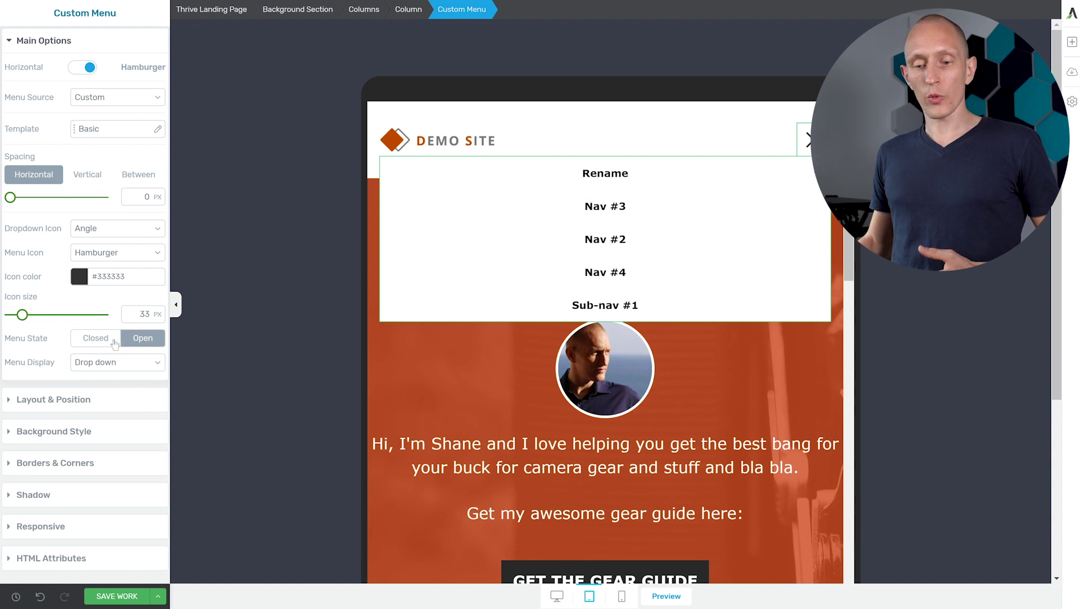
click(115, 341)
click(121, 363)
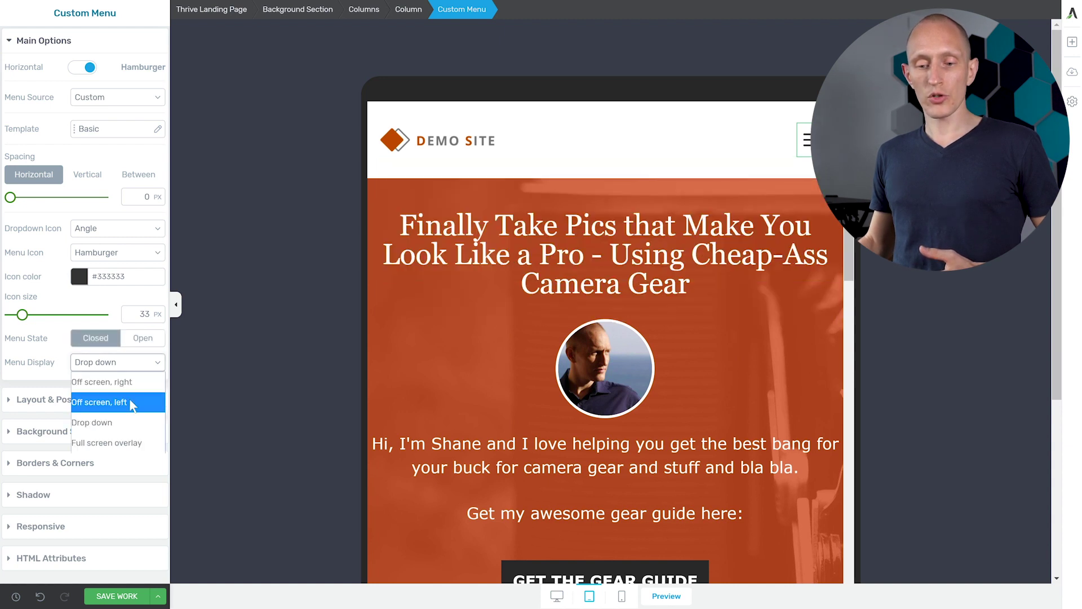
click(131, 383)
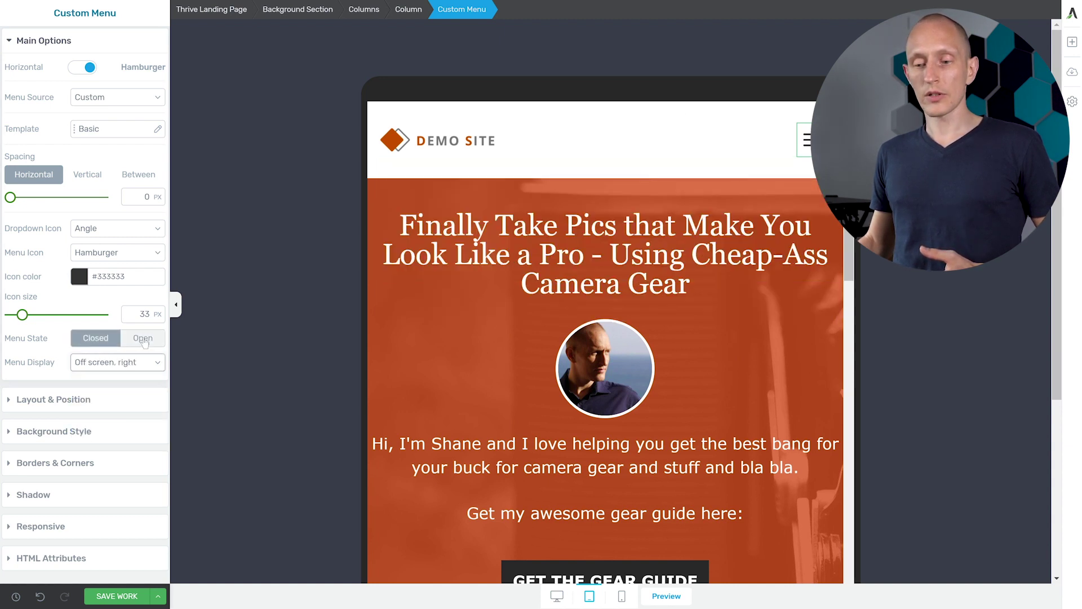
click(144, 340)
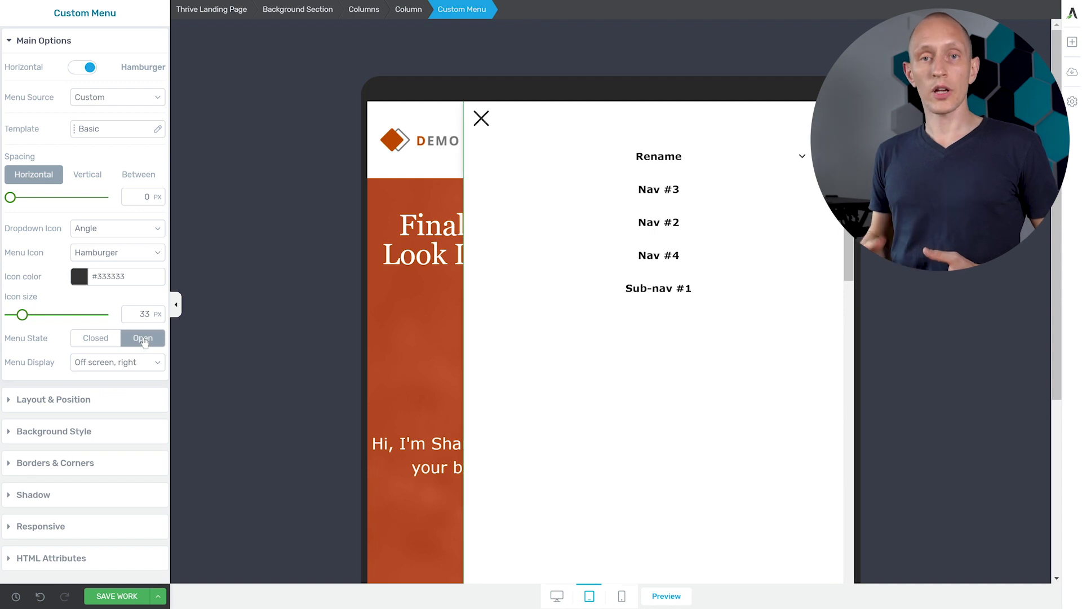
click(120, 338)
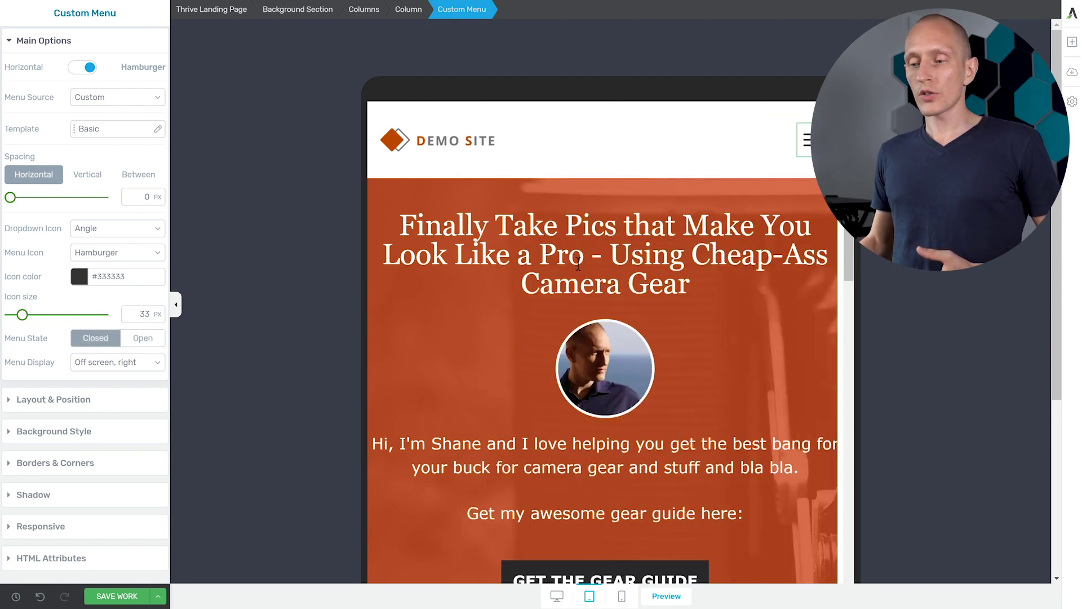